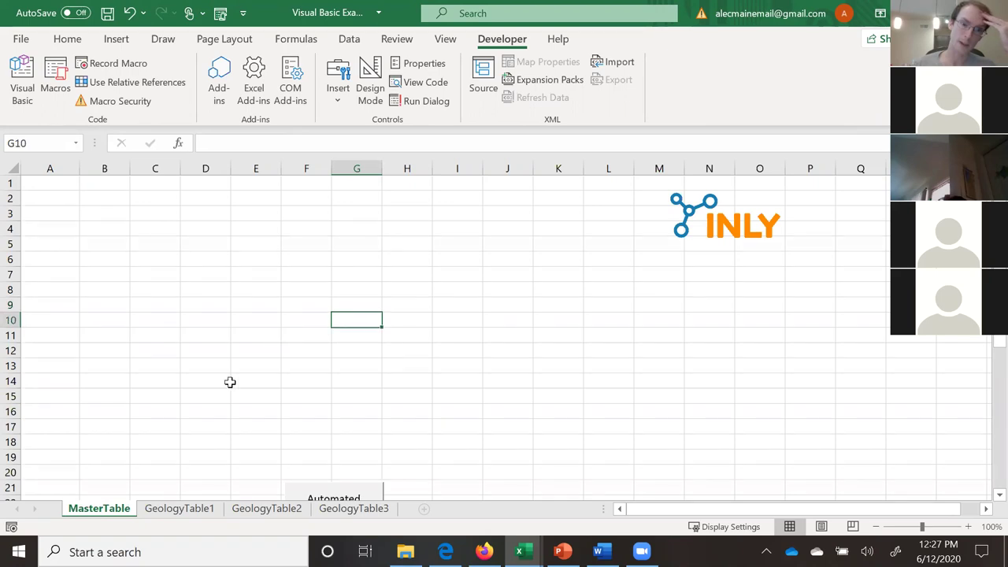
Look through the sample tables on the GeologyTable1, GeologyTable2 and GeologyTable3 sheets.
click(167, 512)
click(253, 513)
click(337, 513)
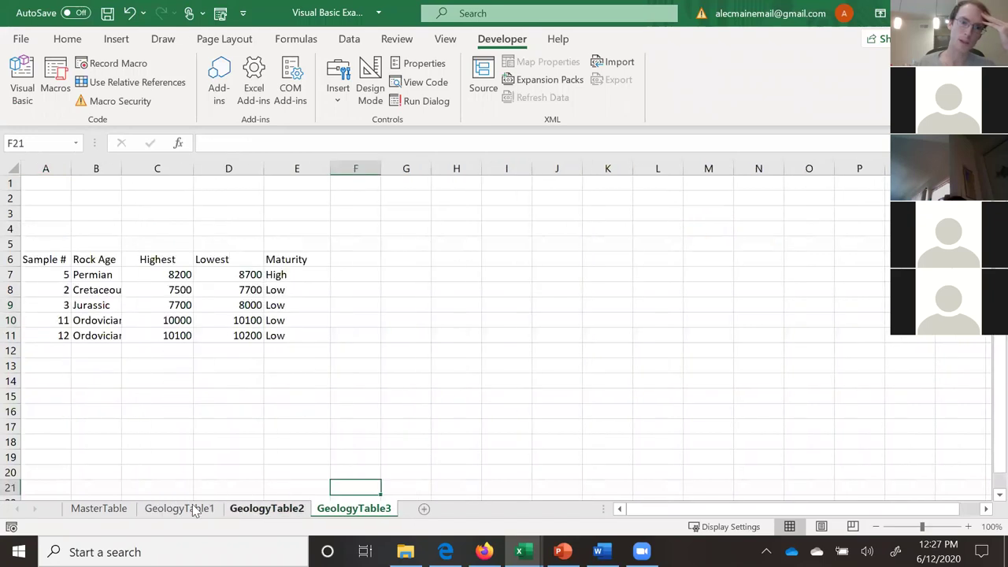
click(183, 514)
click(244, 513)
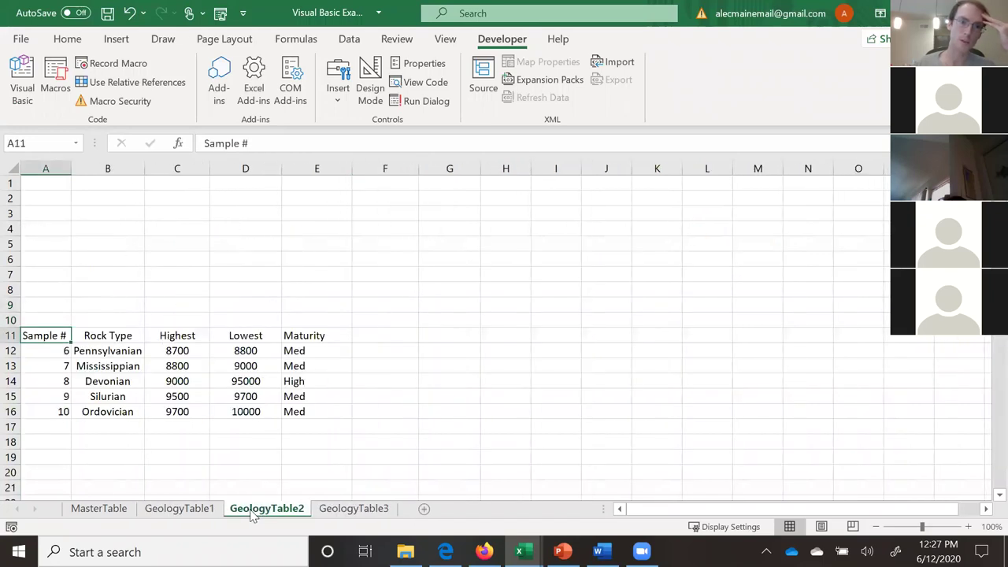
click(187, 512)
Examine the sample table in A4:E9 on GeologyTable1, including its rock ages, and compare it with the other two geology sheets.
click(161, 364)
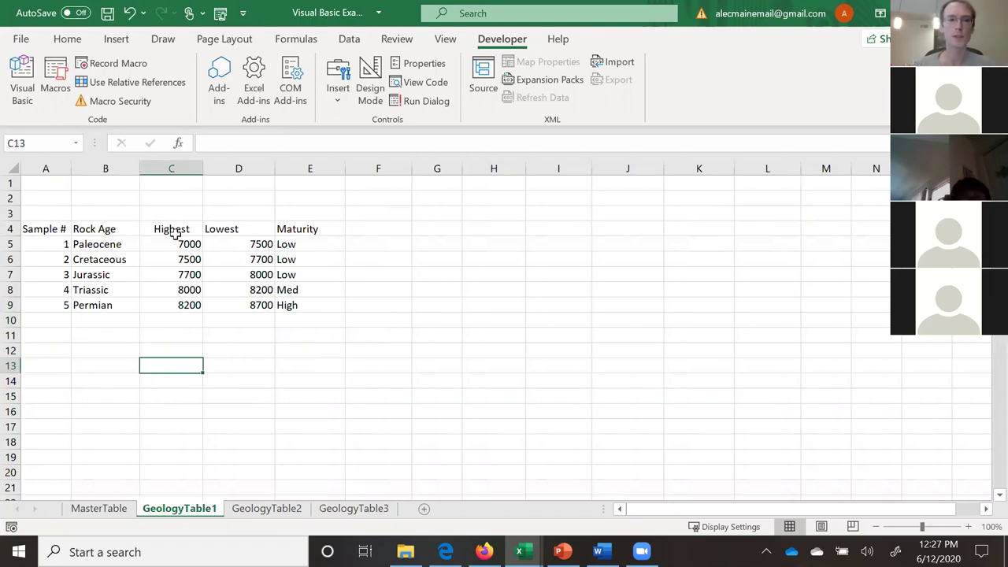
drag(31, 228, 315, 304)
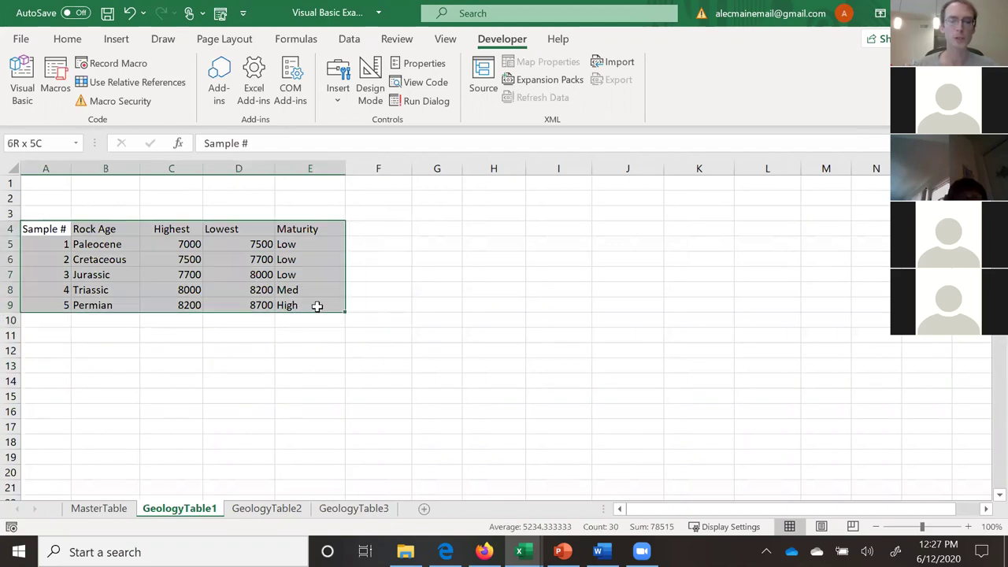
click(185, 350)
drag(100, 303, 100, 245)
click(360, 367)
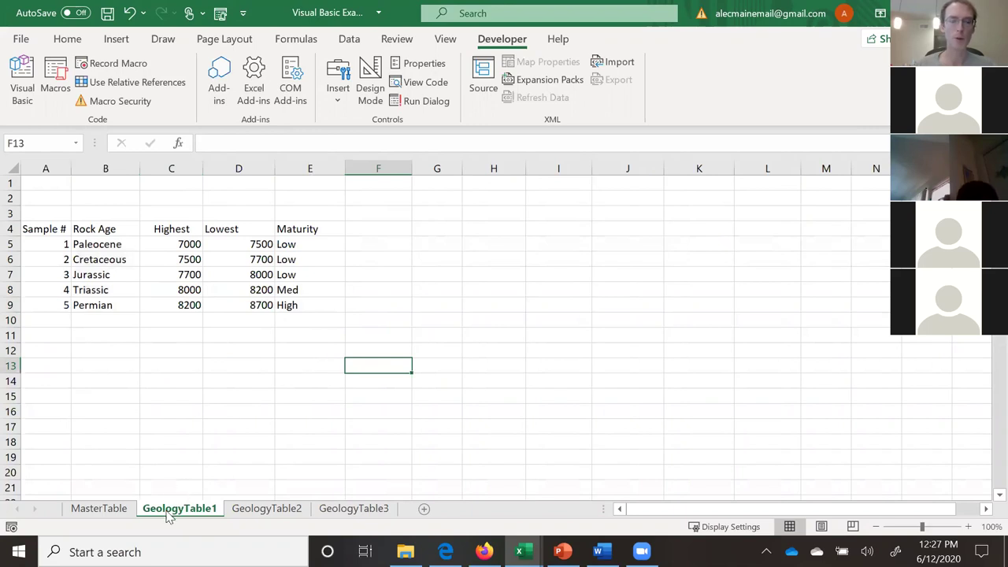
drag(45, 229, 334, 311)
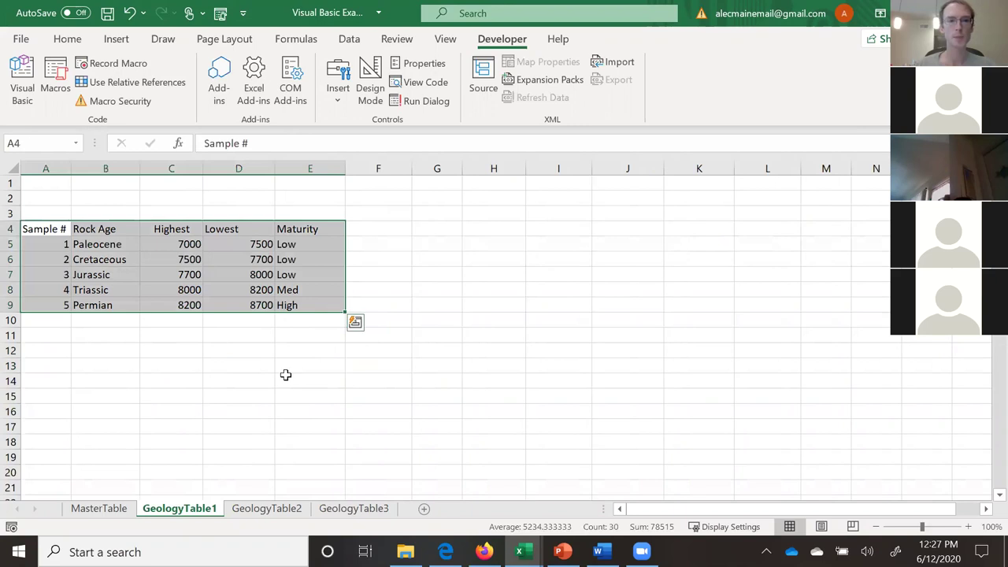
click(286, 376)
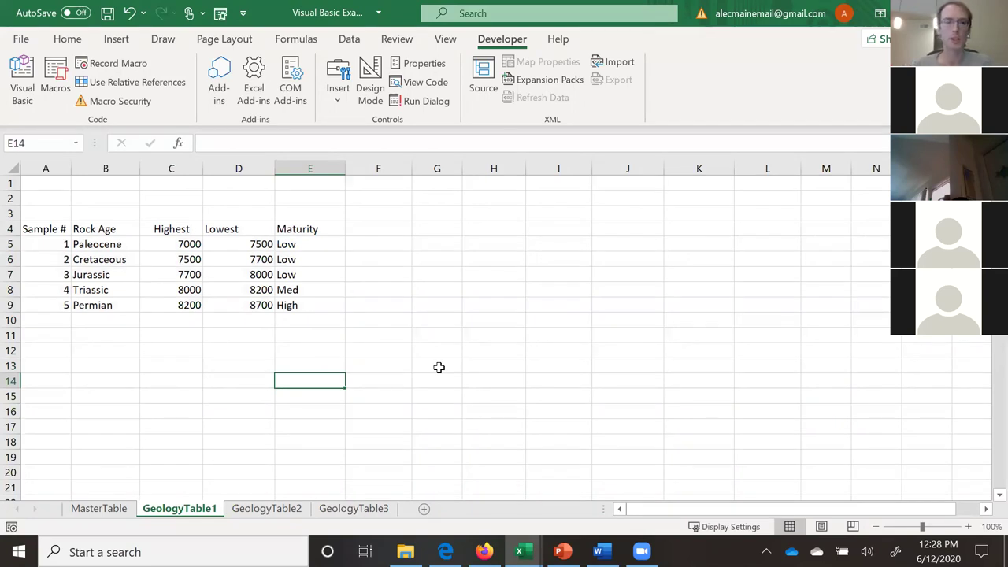
drag(49, 227, 288, 306)
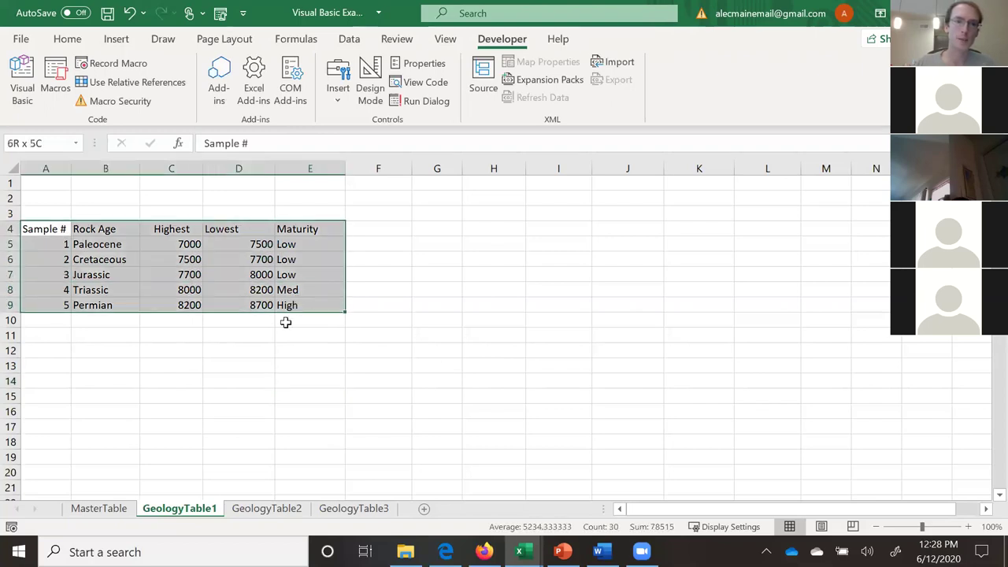
click(267, 350)
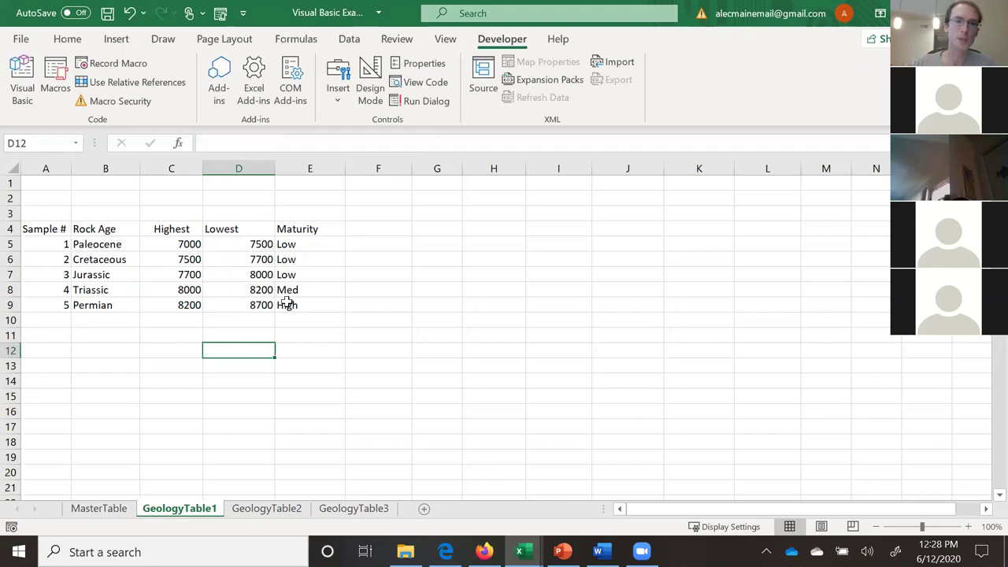
click(268, 509)
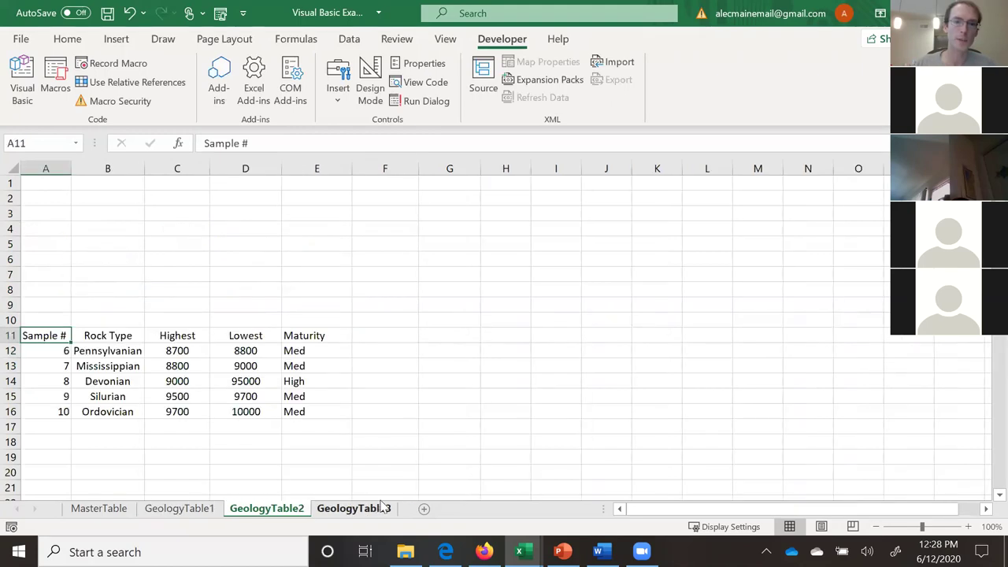
click(360, 509)
click(180, 509)
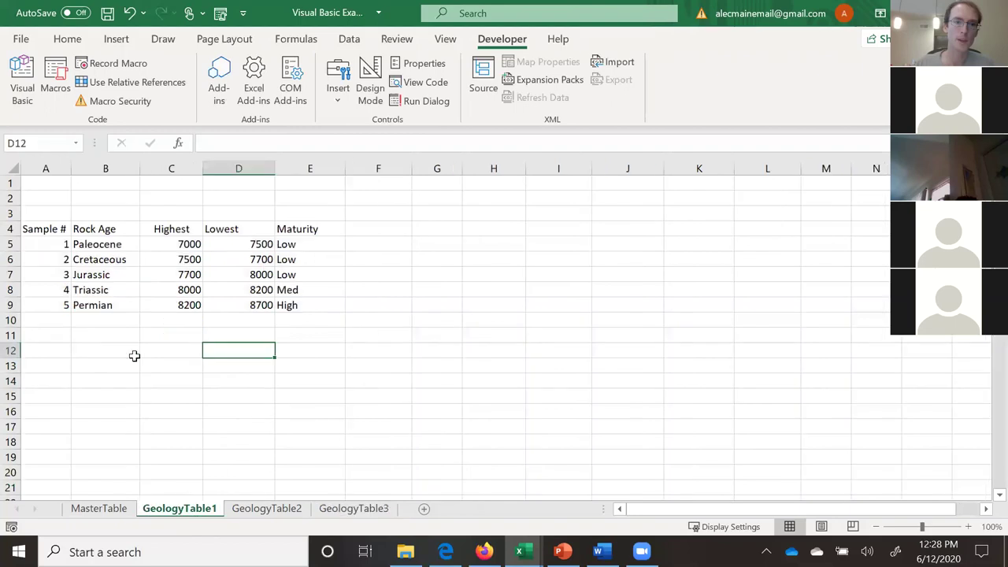
Copy the sample table A4:E9 from GeologyTable1 and enter the heading Manual in cell A1 of MasterTable.
drag(43, 228, 288, 304)
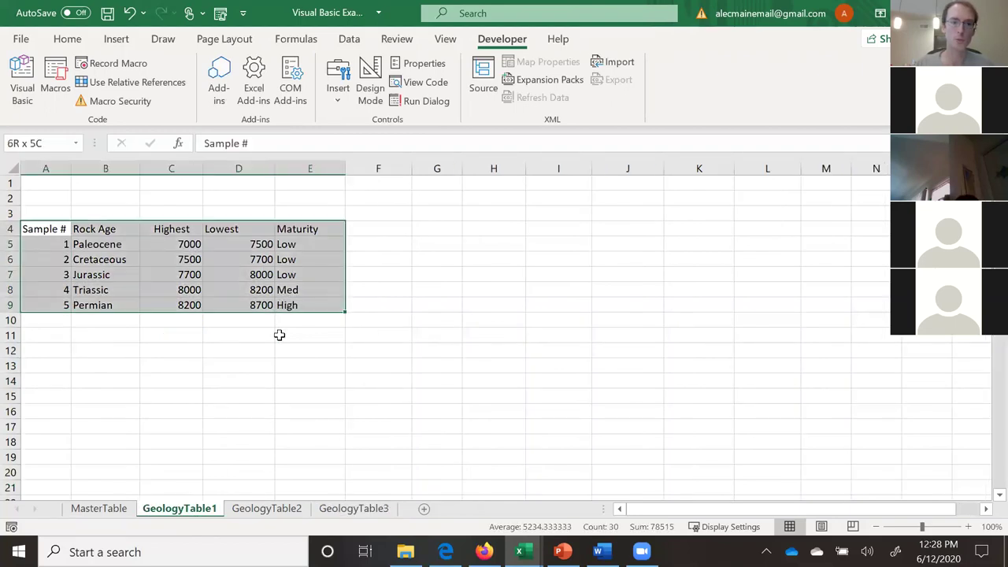
key(ctrl+c)
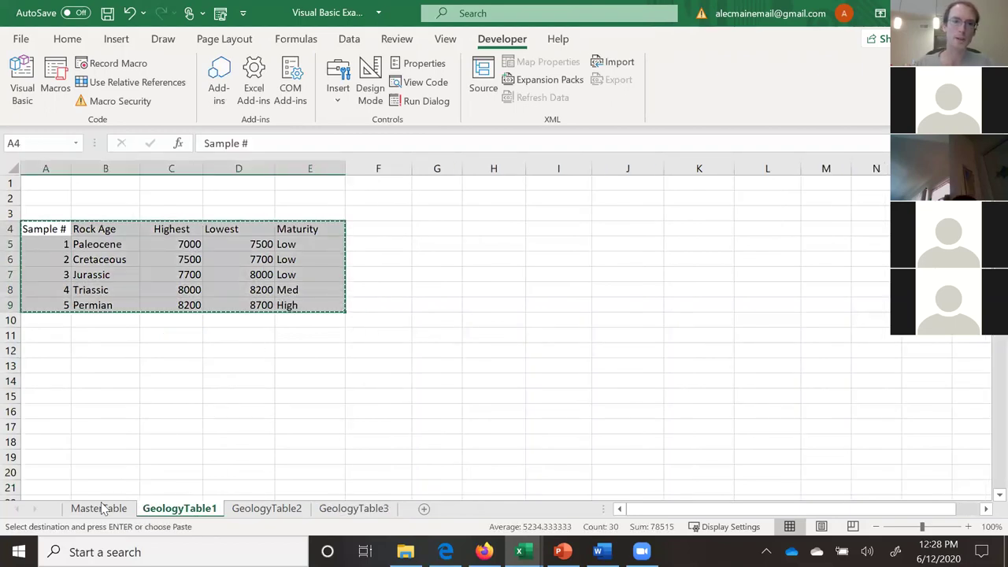
click(103, 509)
click(54, 182)
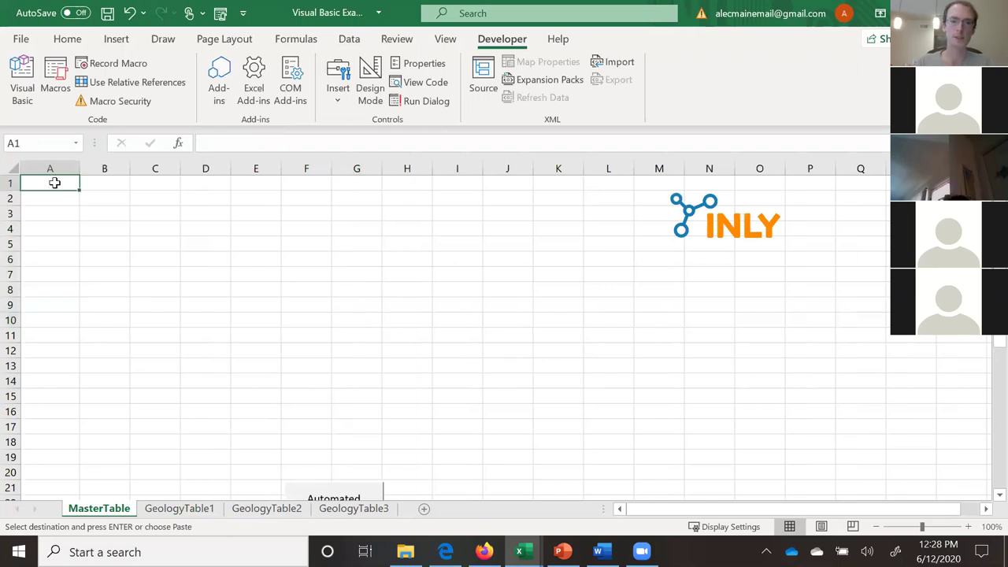
text(Manual)
key(Return)
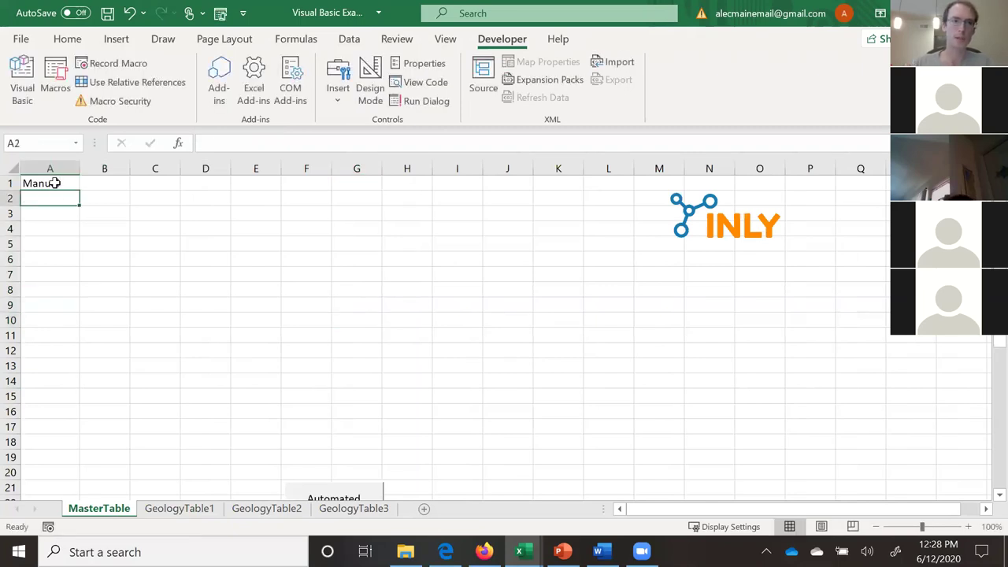
Transfer the GeologyTable1 sample table, headers included, to MasterTable starting at cell A2.
click(187, 510)
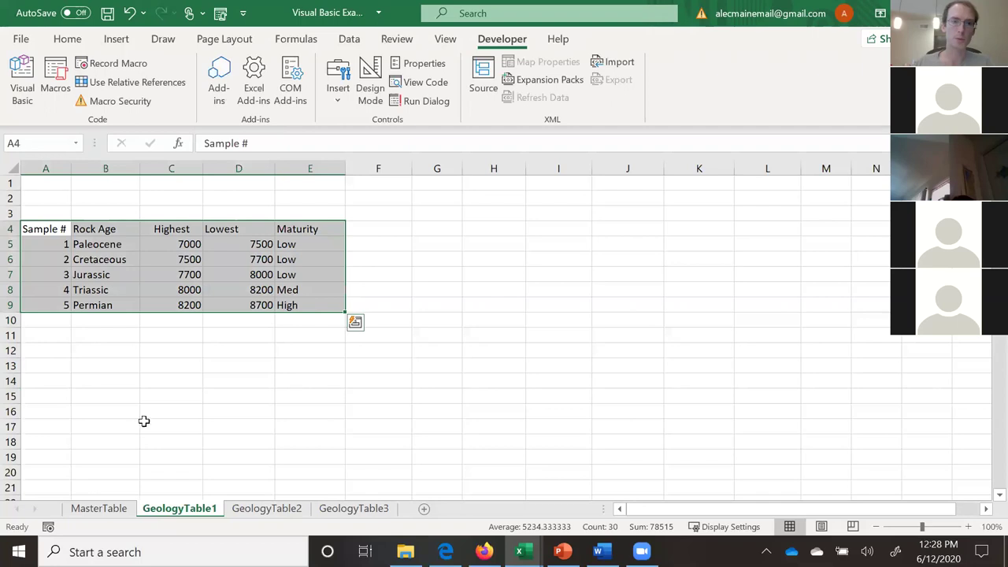
click(105, 510)
key(ctrl+v)
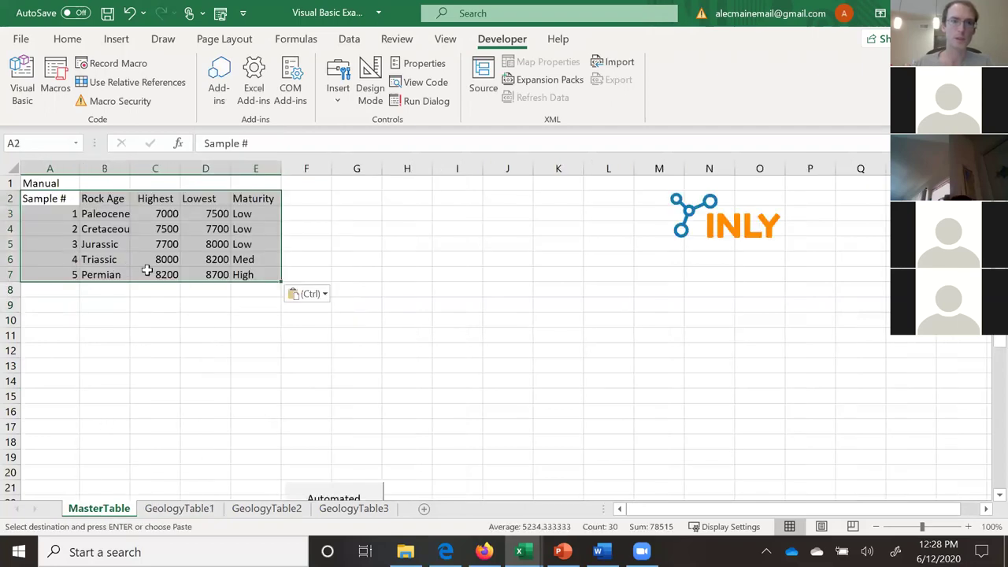
Copy the table A11:E16 from GeologyTable2 and paste it into MasterTable starting at cell A8.
click(254, 508)
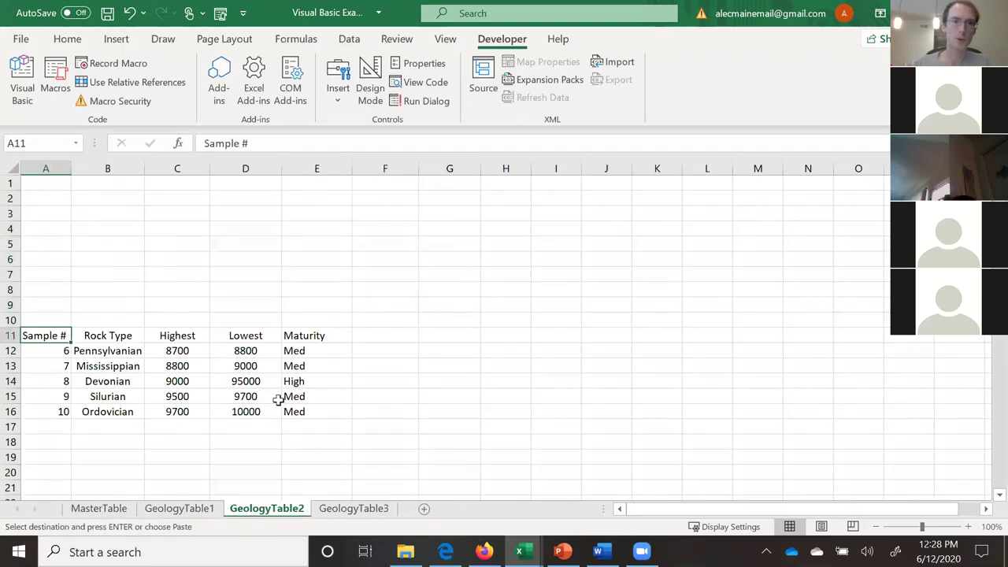
click(292, 340)
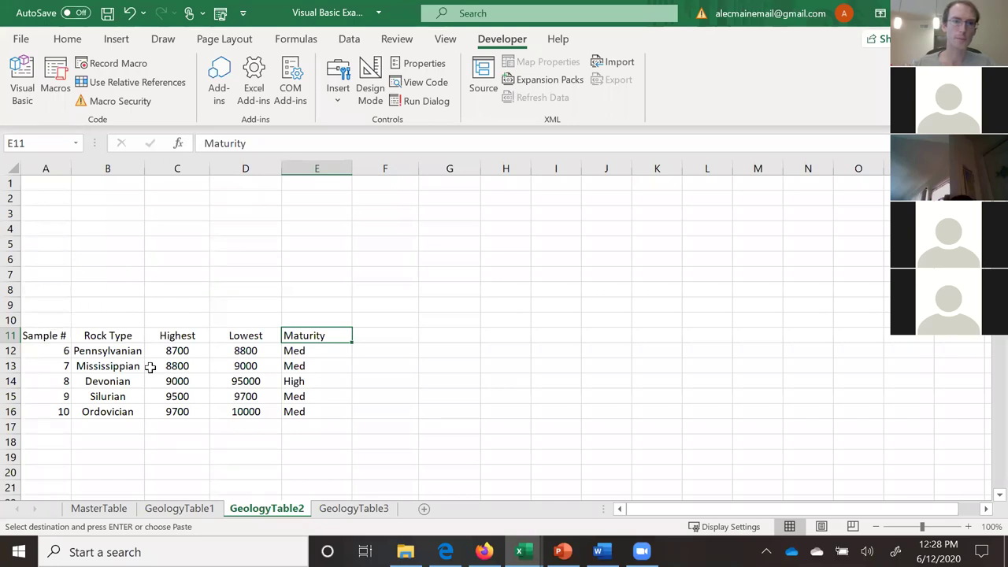
drag(43, 336, 321, 414)
key(ctrl+c)
click(98, 508)
click(51, 290)
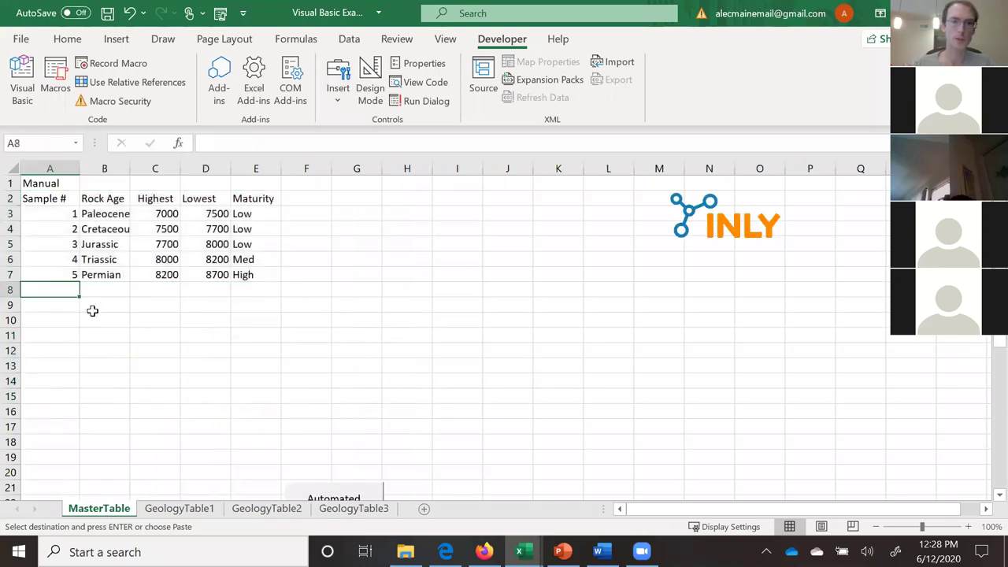
key(ctrl+v)
click(371, 364)
Check the blank rows above the table on GeologyTable3 and compare the table's starting position with that on GeologyTable2.
click(347, 509)
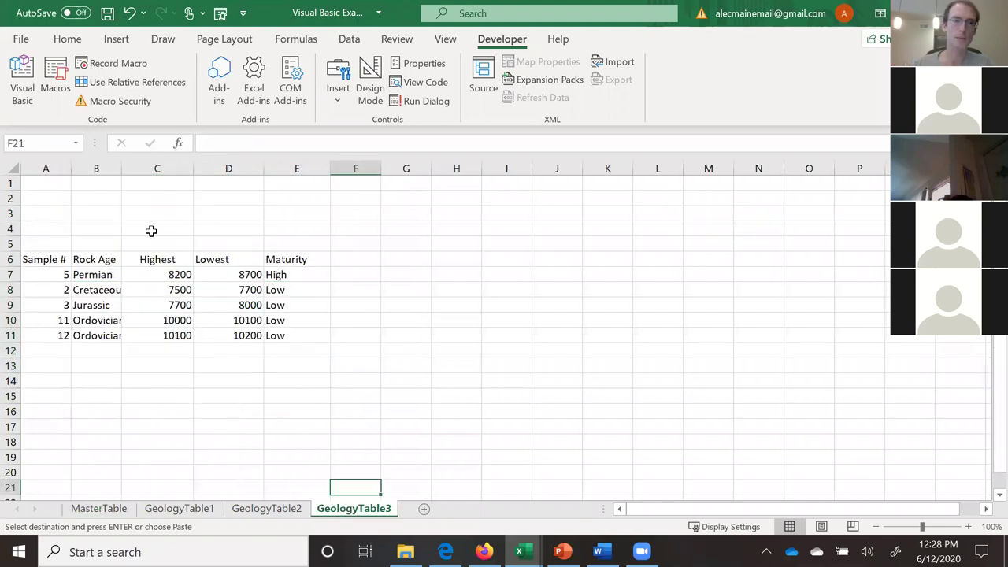
key(ctrl+Home)
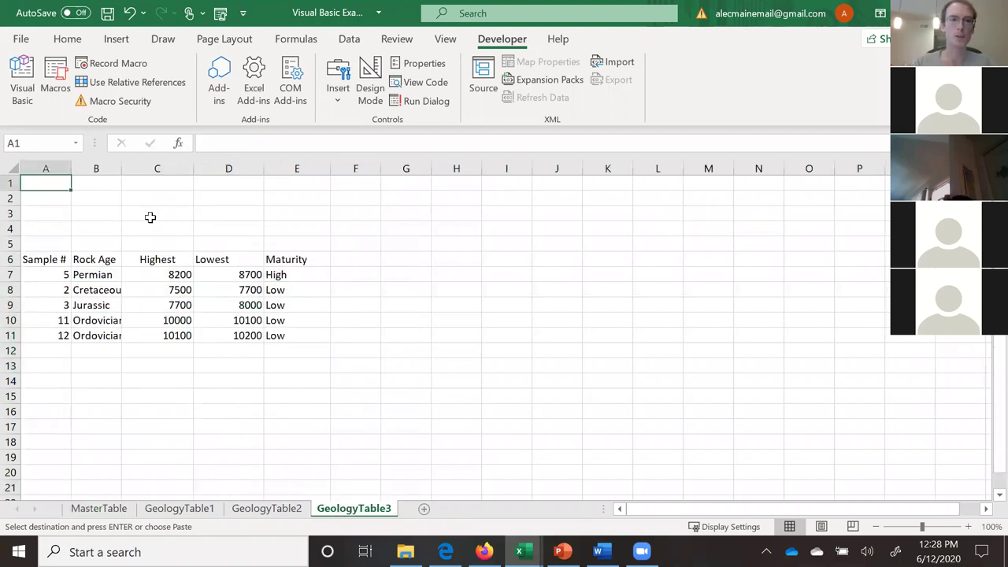
click(150, 217)
drag(148, 182, 70, 234)
drag(304, 187, 51, 244)
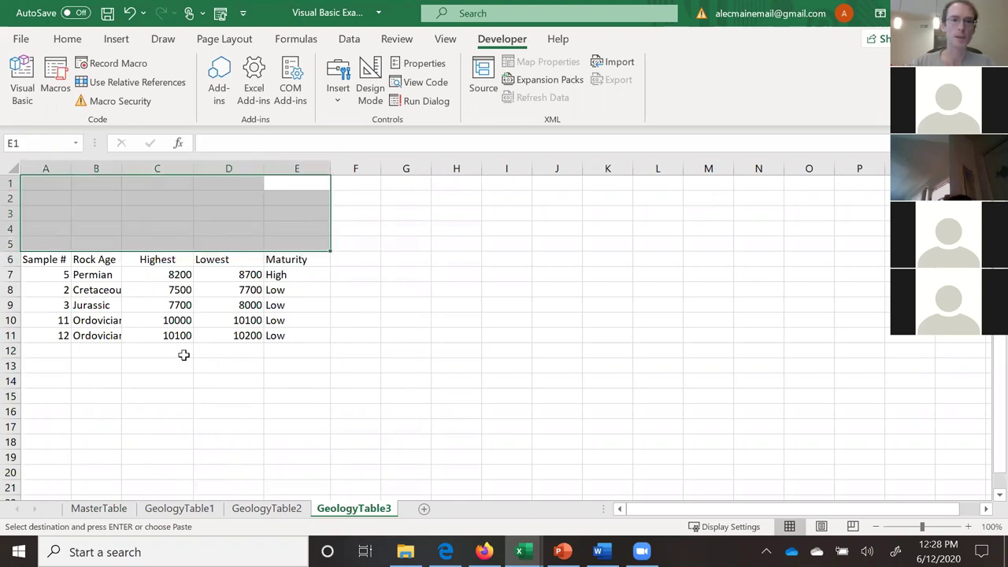
click(266, 509)
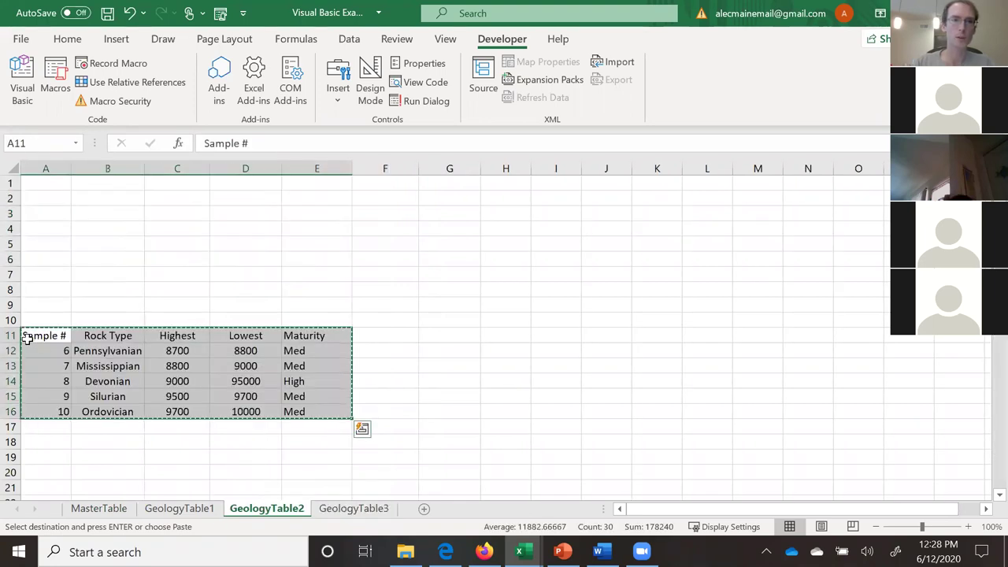
Copy the table A6:E11 from GeologyTable3 and paste it into MasterTable starting at cell A14.
click(356, 509)
drag(40, 260, 281, 334)
key(ctrl+c)
click(99, 508)
click(42, 379)
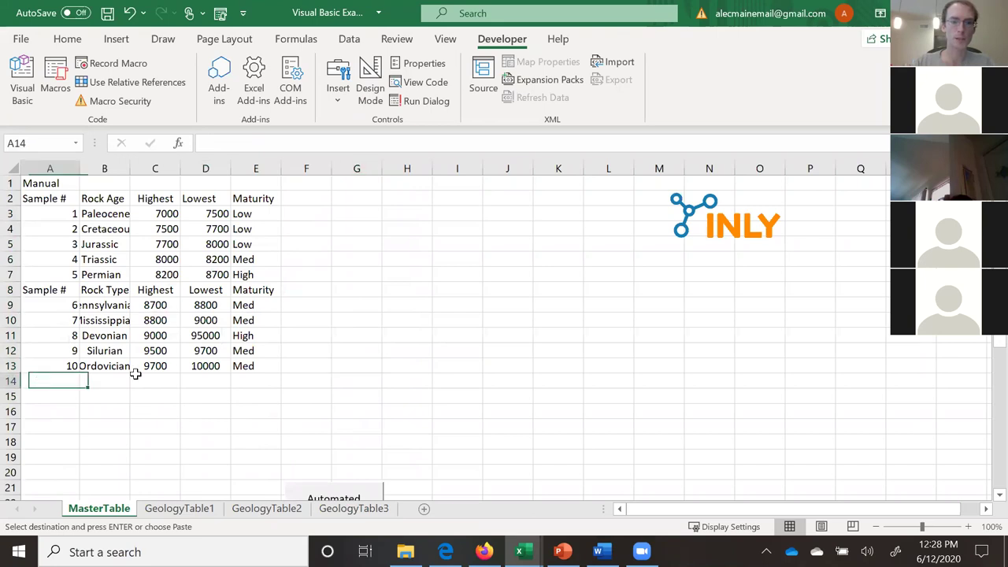
key(ctrl+v)
click(324, 365)
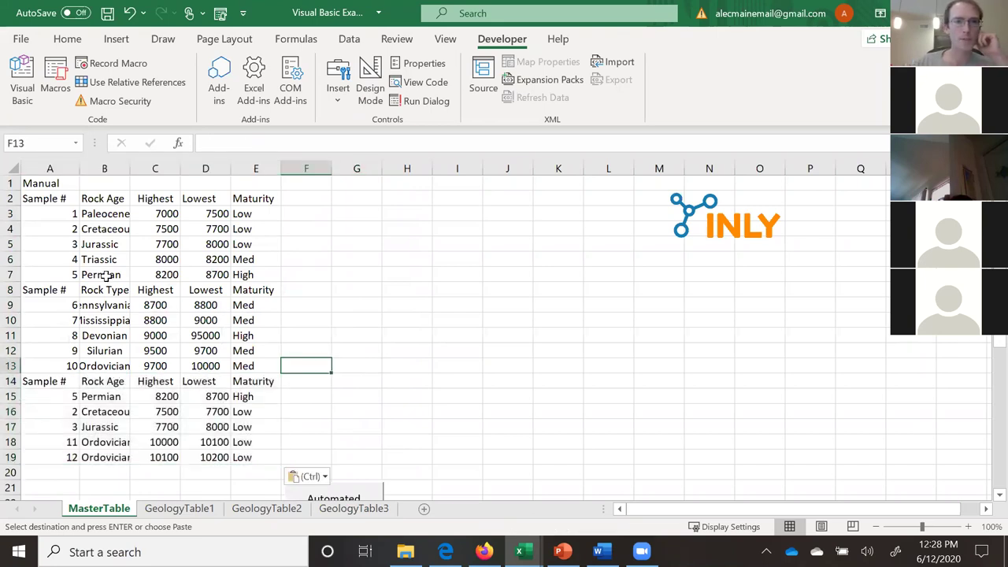
Fit the width of column B on MasterTable to its rock names and review the widened entries.
drag(64, 210, 256, 290)
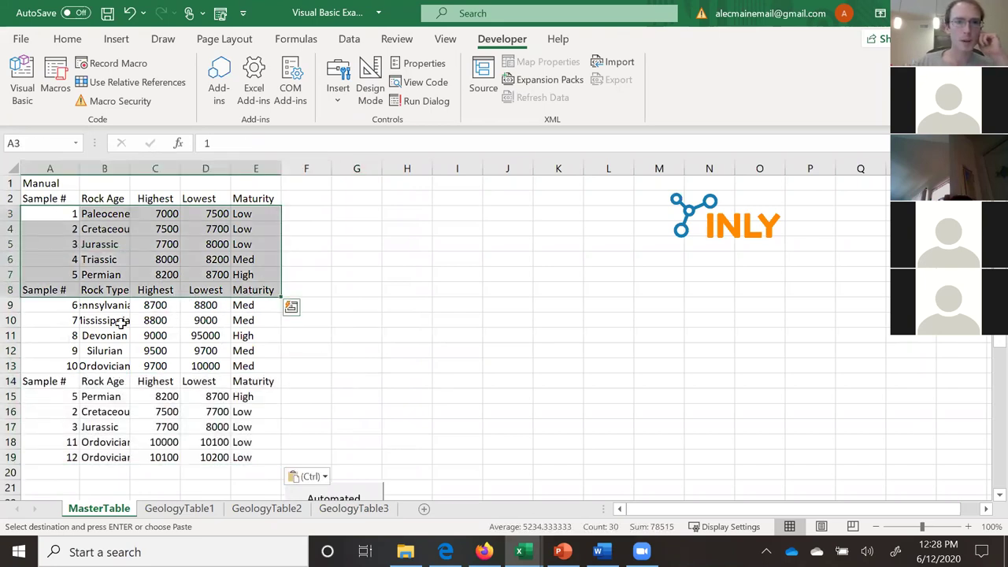
drag(47, 305, 120, 321)
double_click(130, 169)
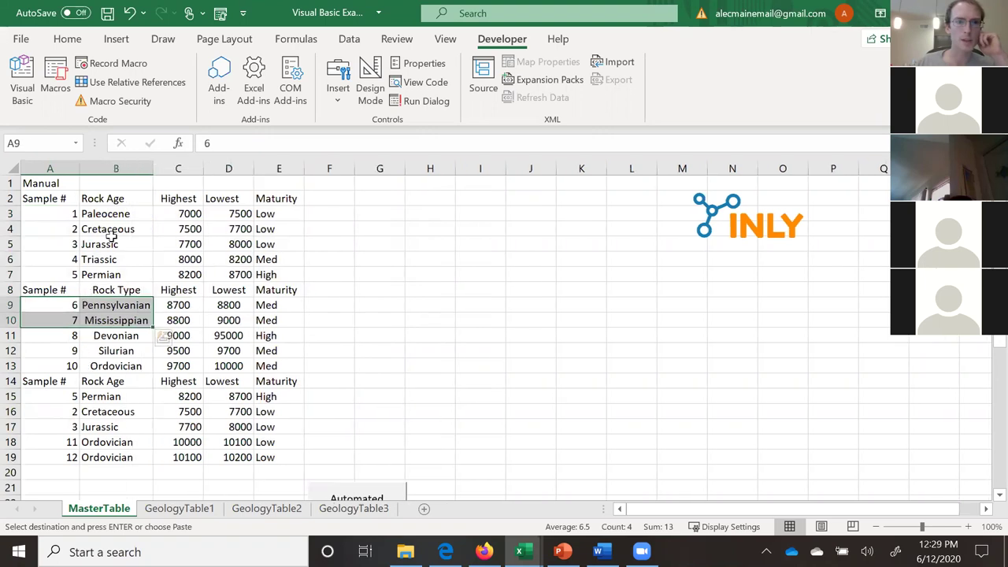
drag(112, 214, 115, 274)
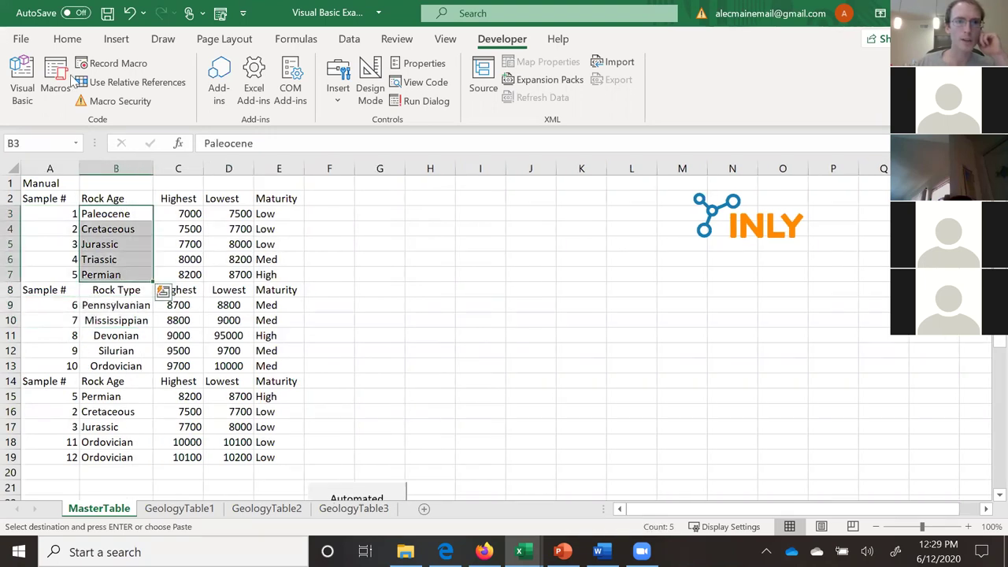
click(263, 307)
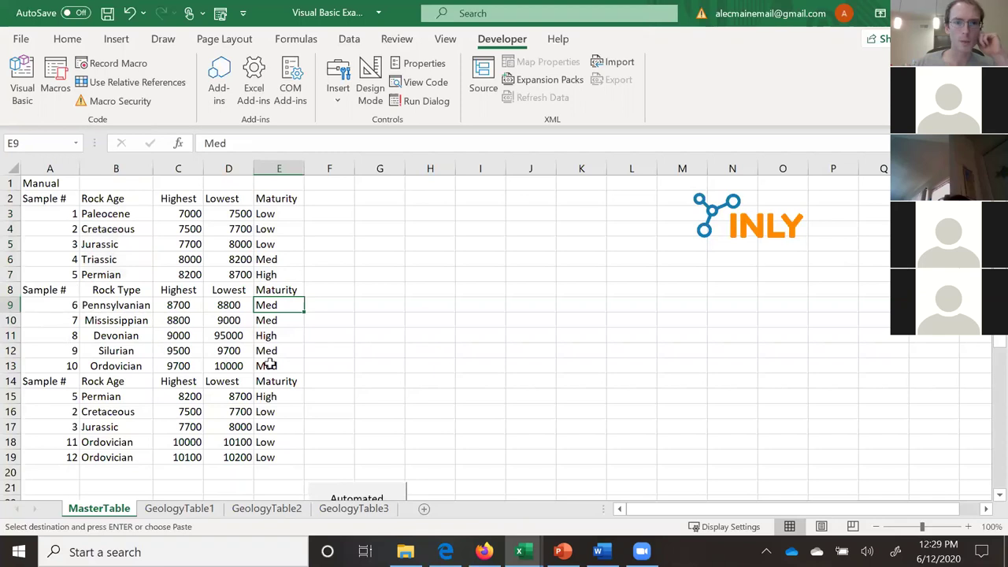
Clear the repeated header rows A8:E8 and A14:E14 from the combined data on MasterTable.
drag(277, 382, 54, 382)
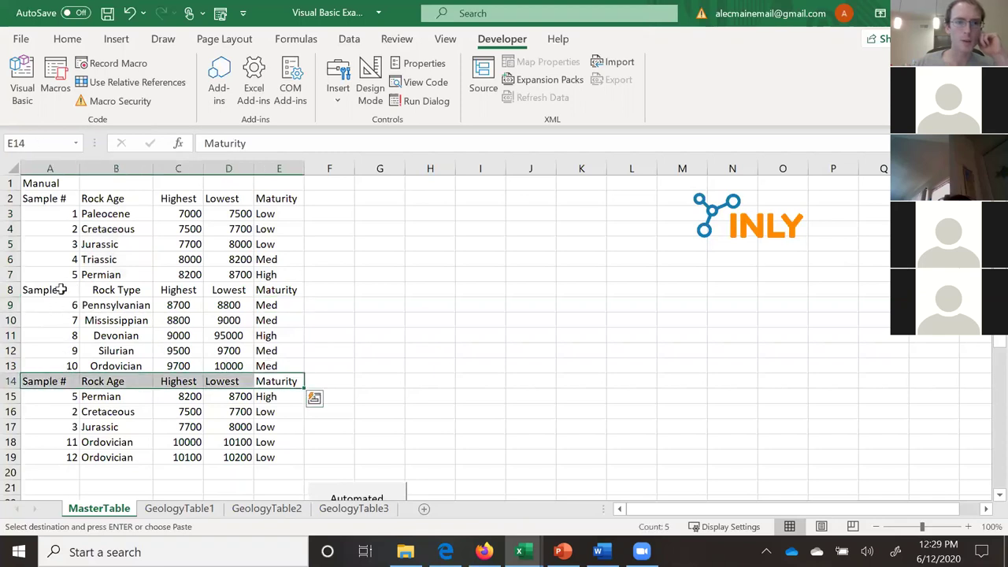
drag(60, 286, 293, 290)
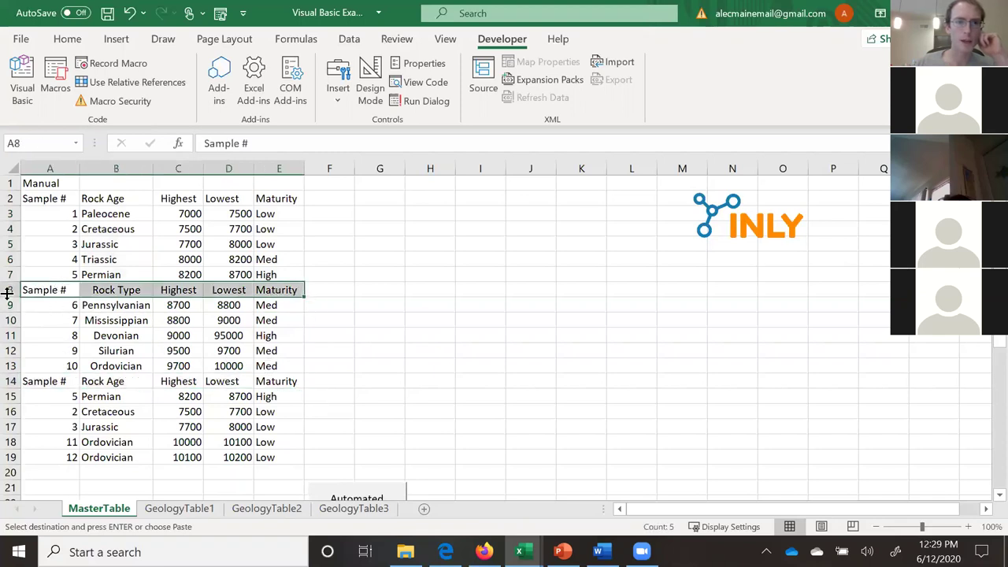
key(Delete)
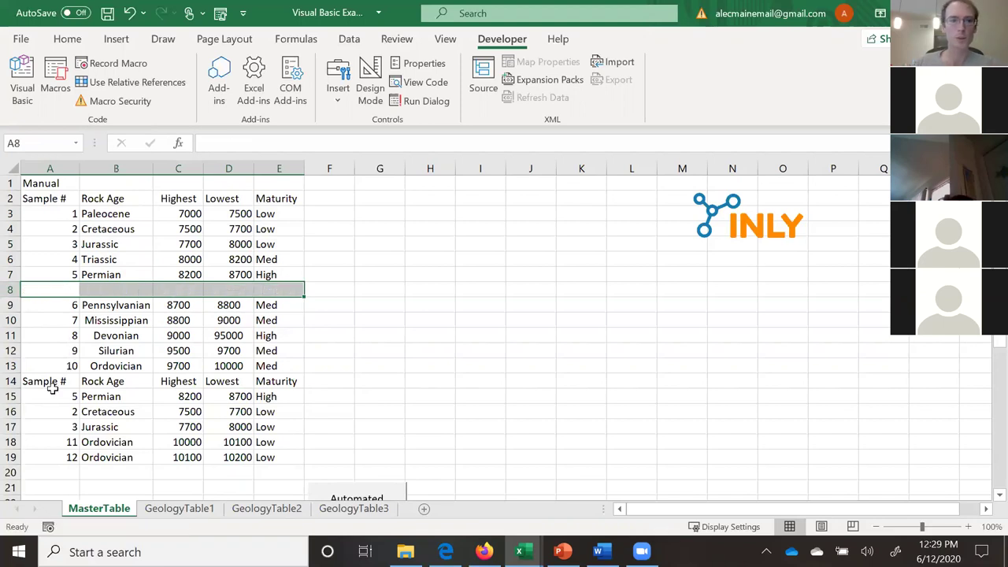
drag(51, 381, 272, 378)
key(Delete)
Move the second block of samples, A9:E13, up one row so it starts at A8.
drag(57, 304, 276, 367)
drag(178, 299, 181, 287)
Move the third block of samples, A15:E19, up two rows so it starts at A13.
drag(63, 392, 268, 459)
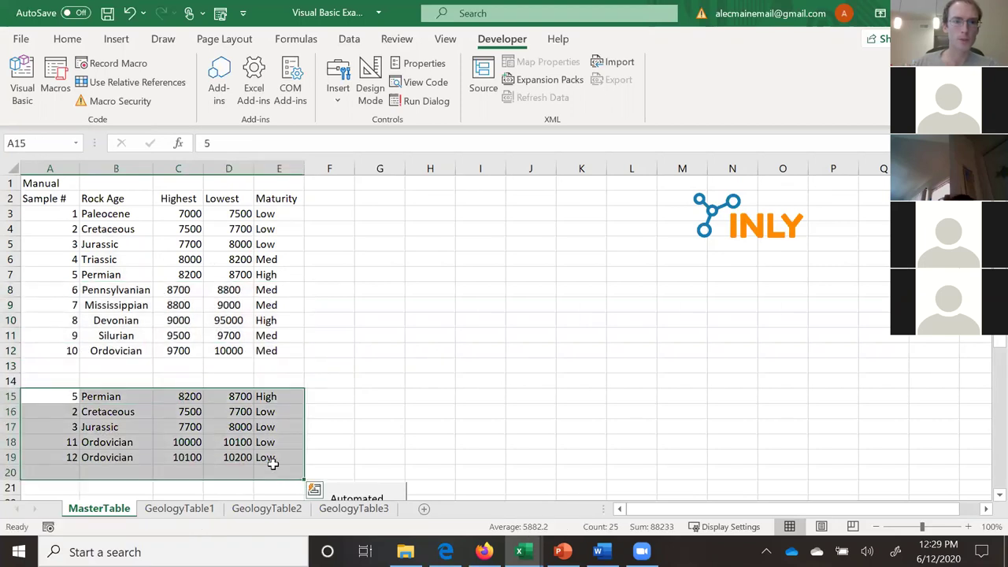
click(272, 473)
drag(276, 396, 32, 457)
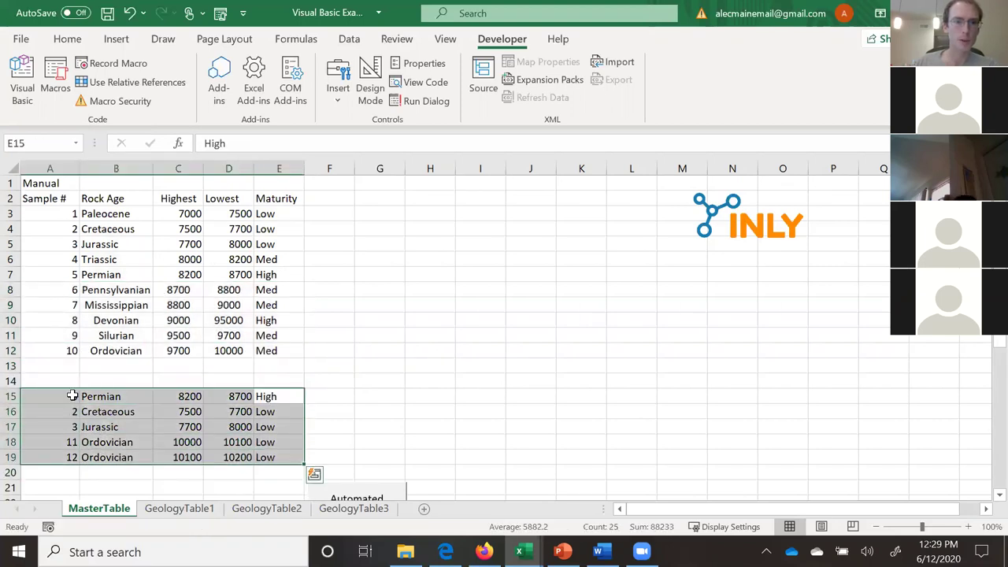
drag(70, 392, 72, 362)
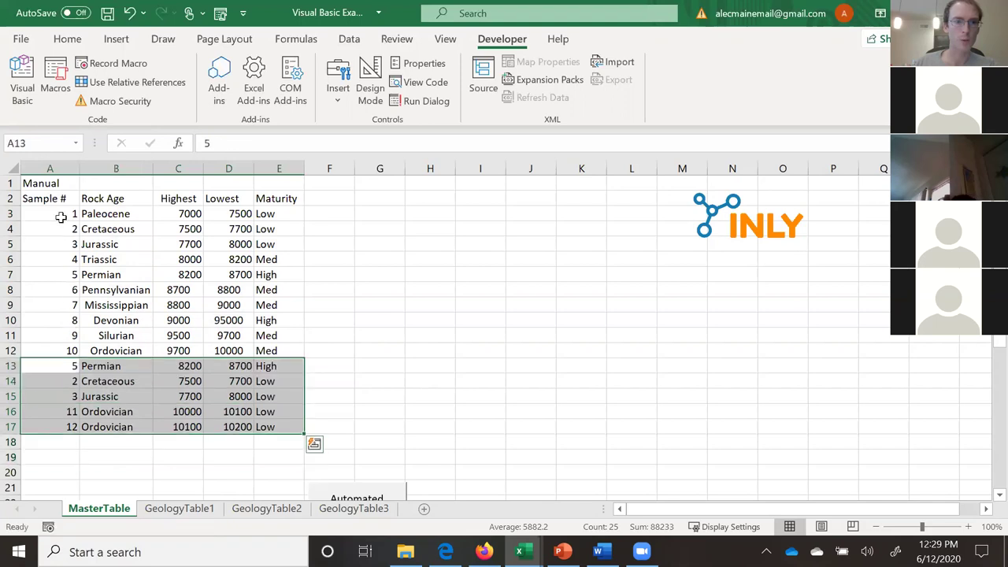
Compare the samples in rows 13 to 17 with the earlier rows, especially the two Permian entries, to find duplicates.
click(63, 366)
click(59, 381)
click(57, 397)
click(55, 411)
click(59, 432)
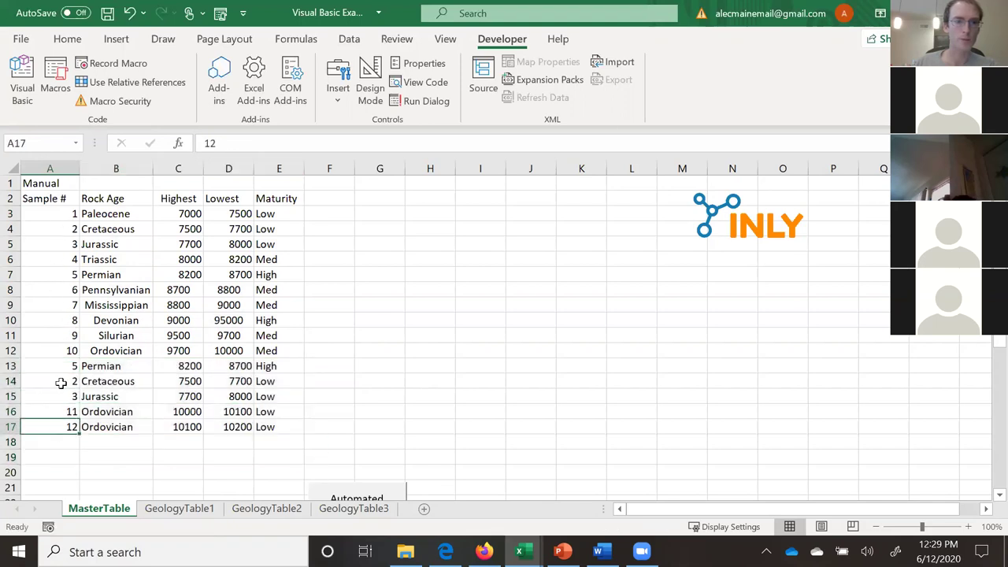
drag(64, 365, 297, 367)
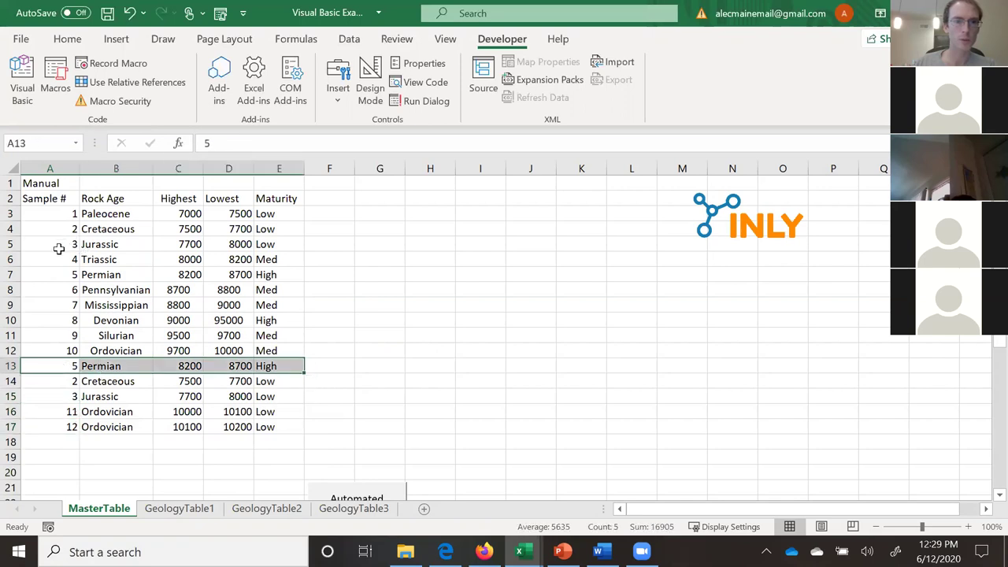
drag(59, 275, 283, 278)
click(180, 364)
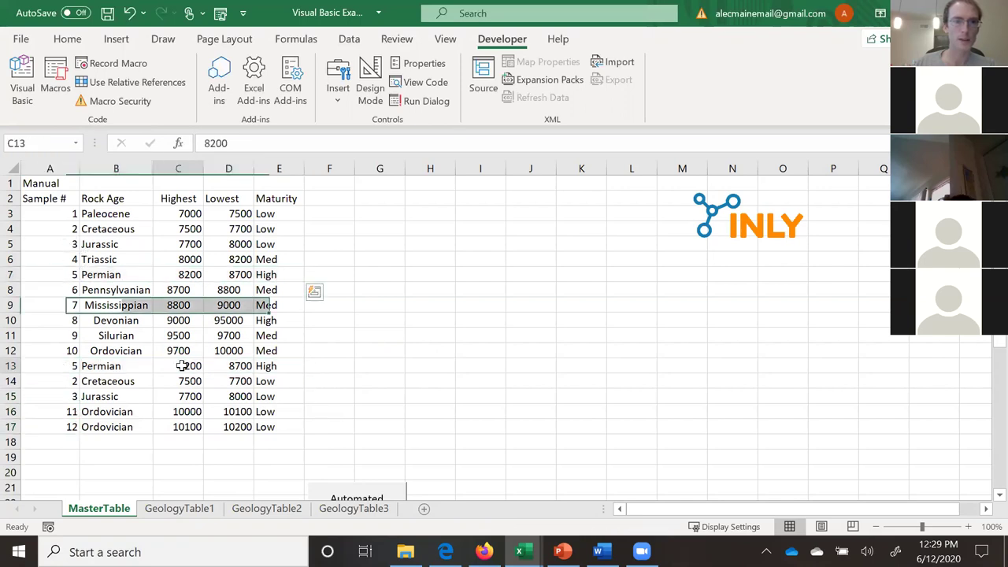
click(237, 365)
drag(272, 366, 198, 364)
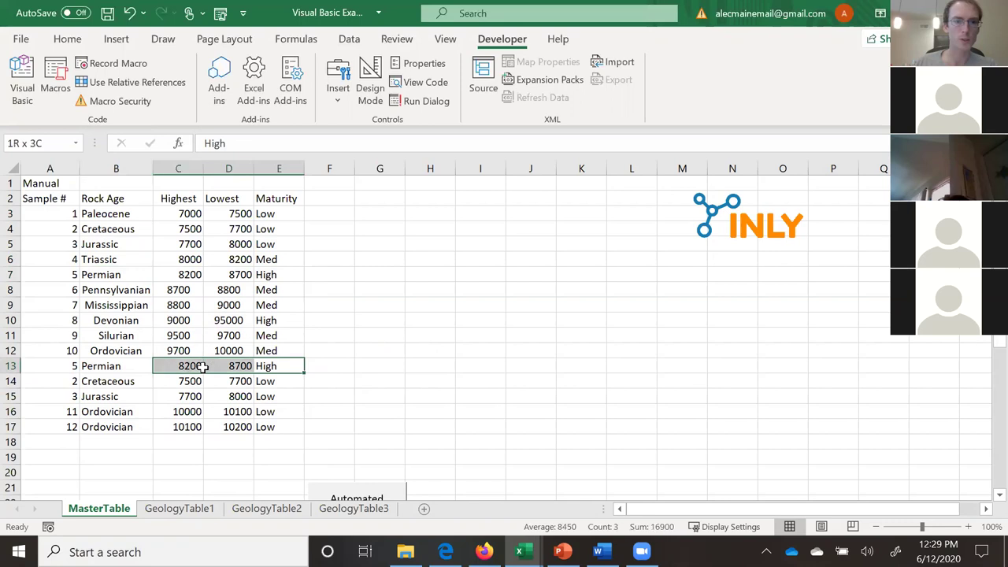
click(117, 364)
drag(169, 275, 268, 274)
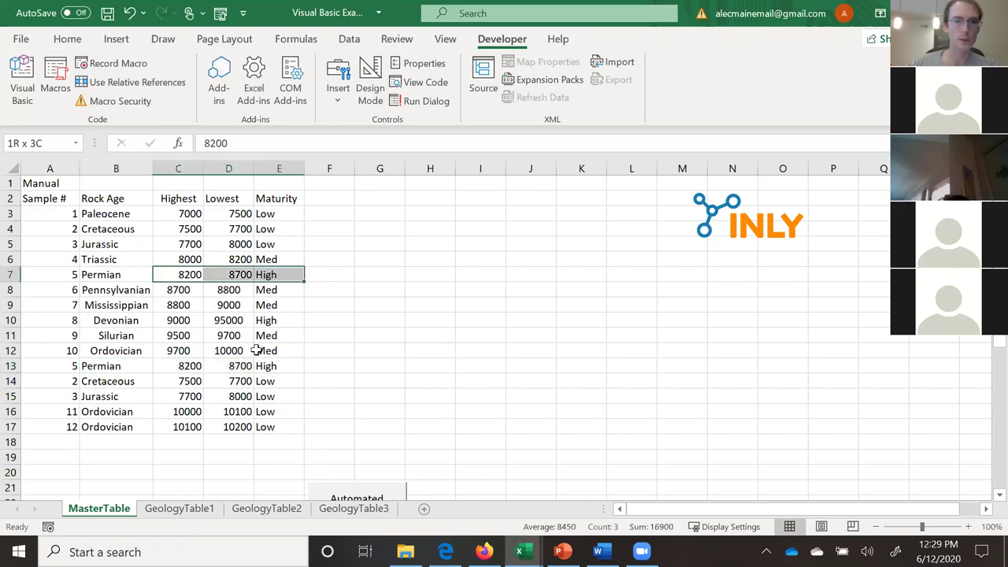
Delete the duplicate sample rows 13 to 15 from MasterTable so the last two Ordovician samples move up.
drag(272, 366, 12, 396)
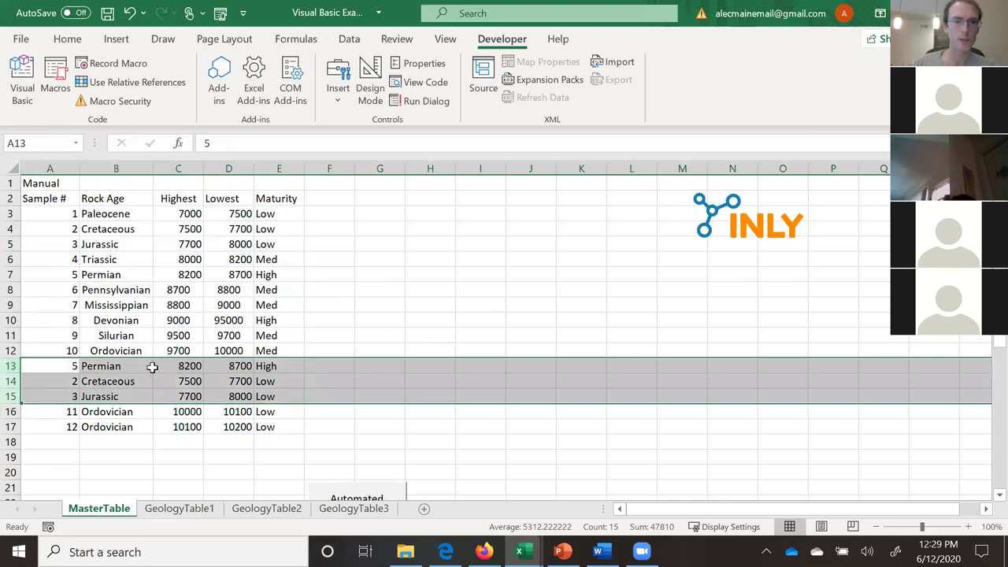
right_click(14, 368)
key(Escape)
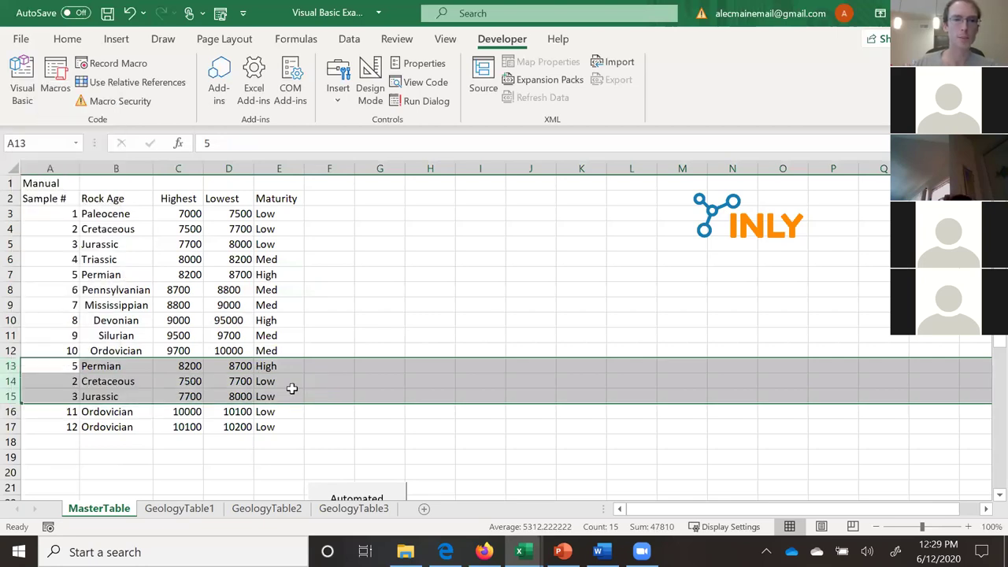
click(293, 392)
drag(294, 367, 239, 371)
key(Delete)
click(420, 301)
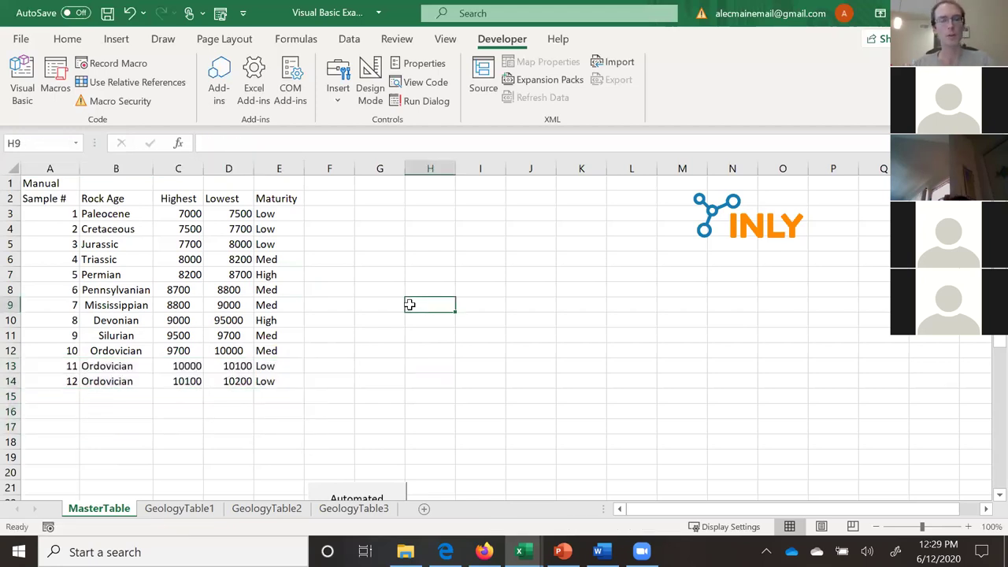
Review the combined table A3:E14 on MasterTable alongside the source tables on GeologyTable1, GeologyTable2 and GeologyTable3.
drag(47, 214, 277, 381)
click(379, 274)
click(467, 347)
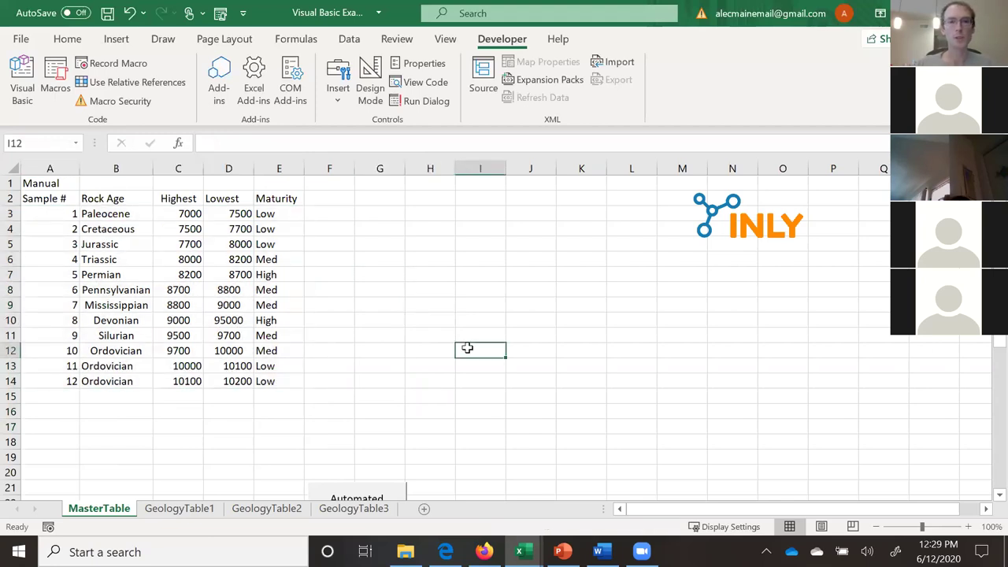
click(178, 512)
click(249, 512)
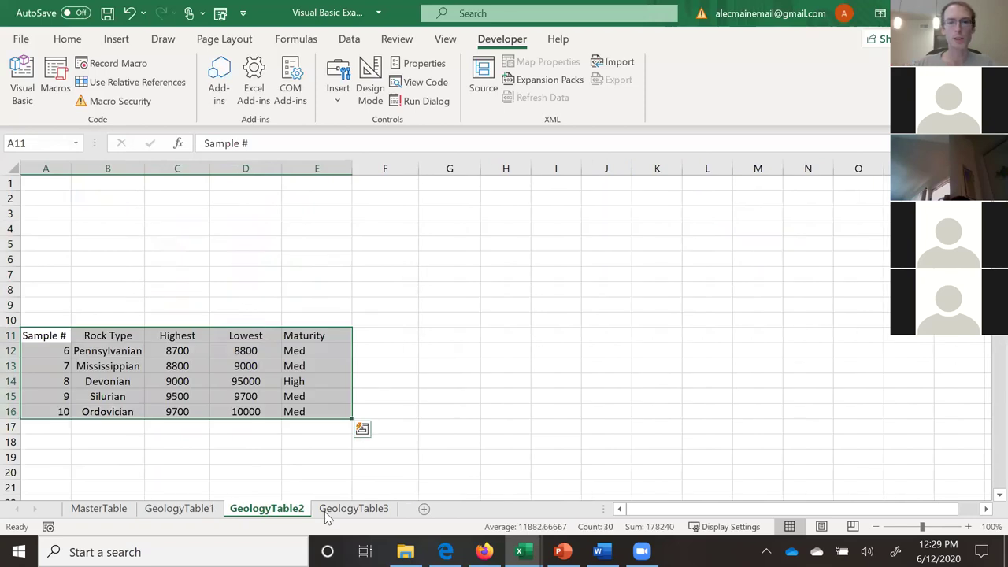
click(346, 512)
click(425, 246)
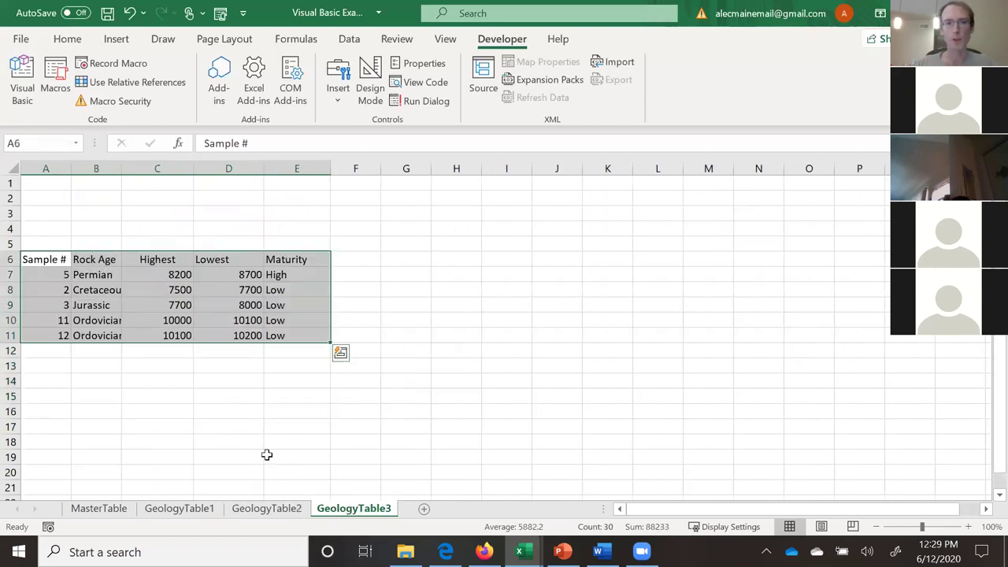
click(175, 512)
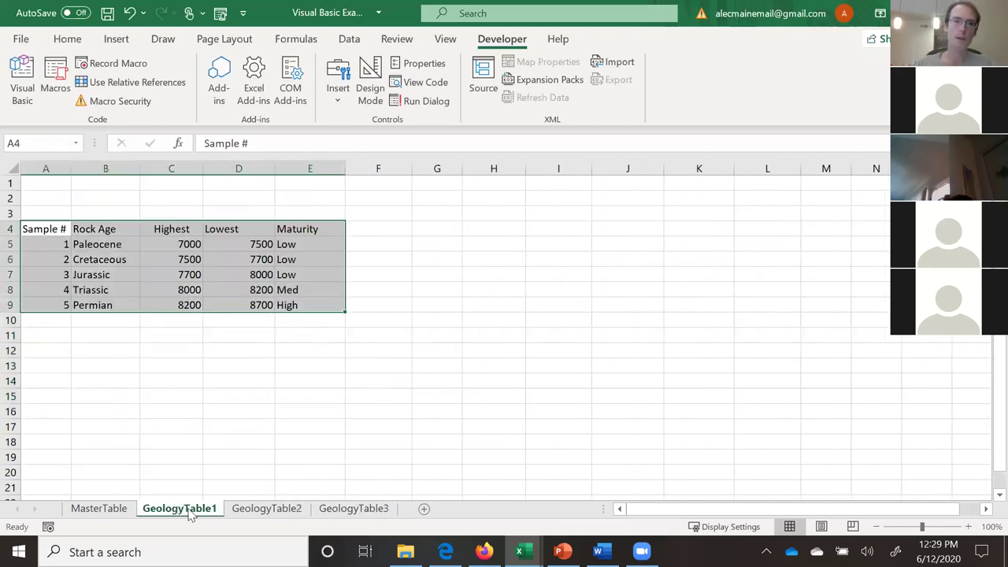
click(239, 412)
click(342, 511)
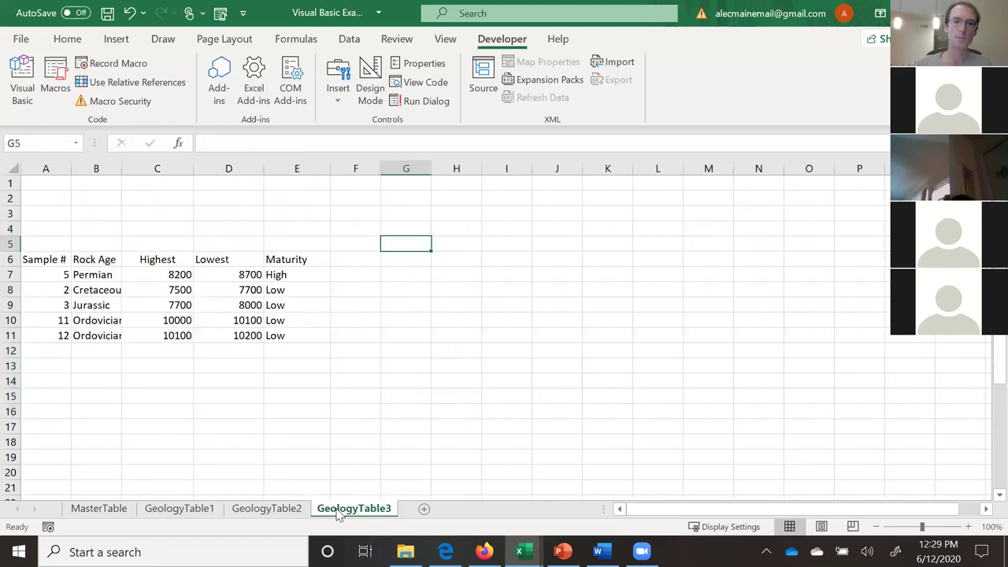
click(259, 512)
click(225, 441)
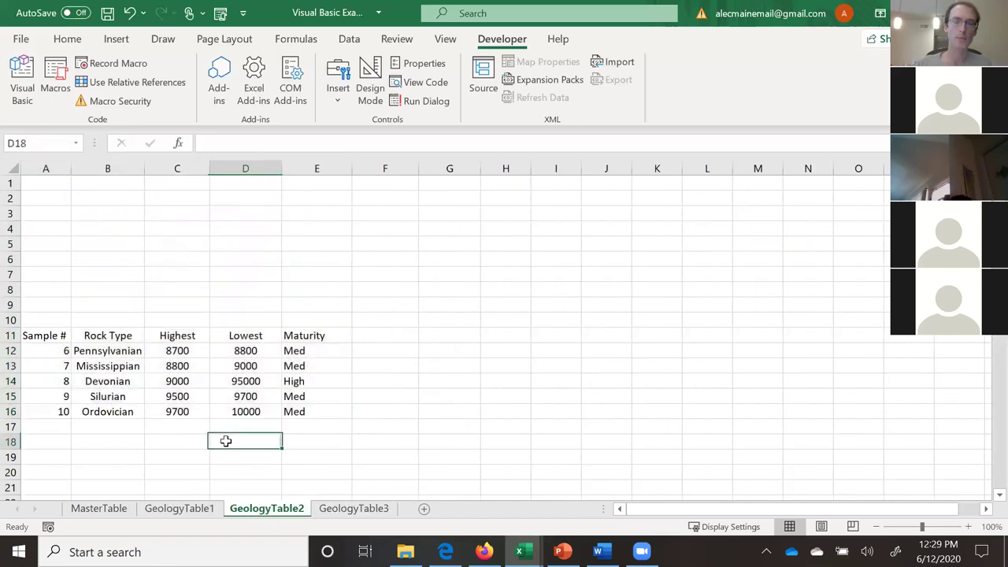
click(182, 508)
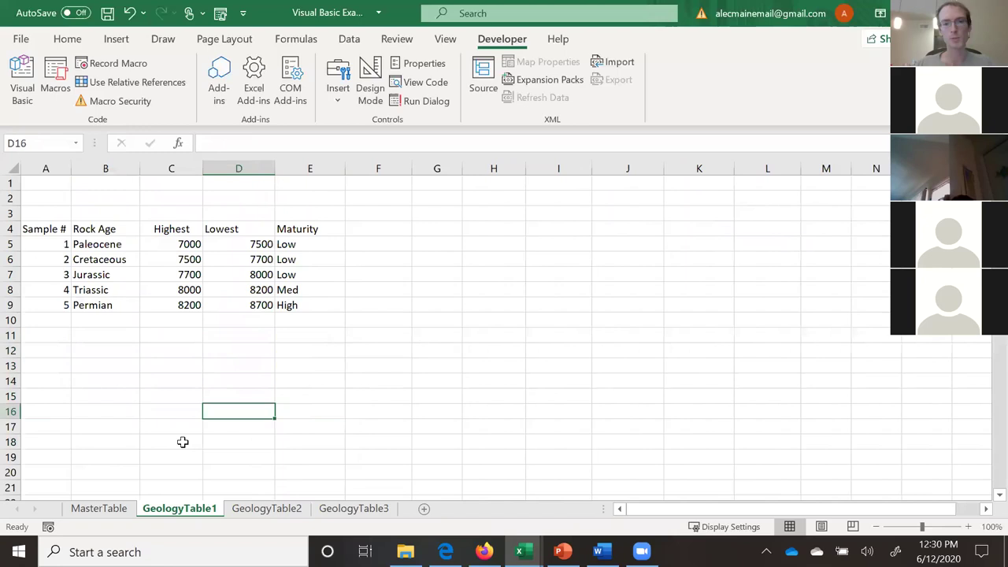
click(100, 509)
click(378, 197)
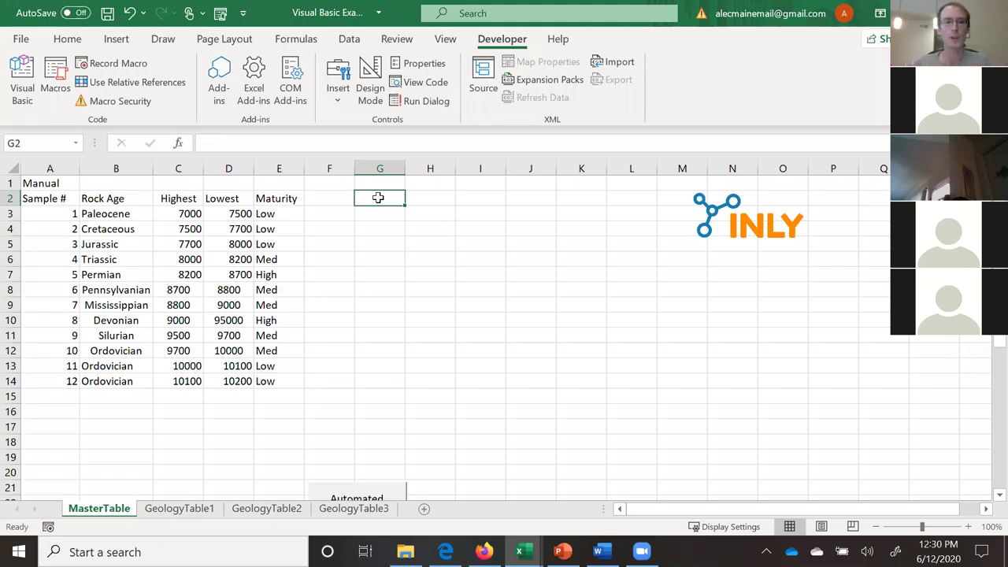
Go back through the geology source sheets from GeologyTable3 and return to the top of MasterTable.
click(341, 511)
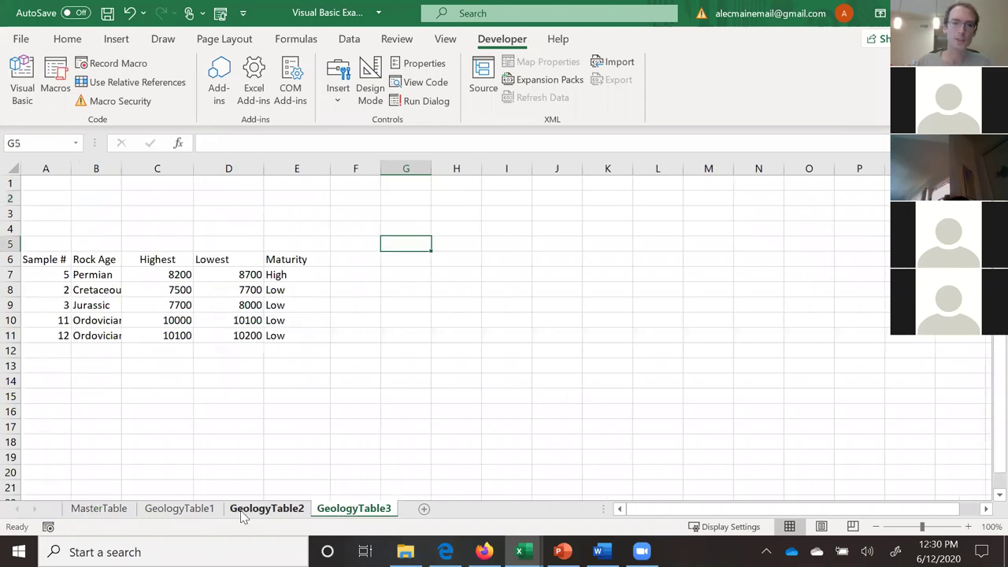
click(245, 510)
click(167, 511)
click(99, 508)
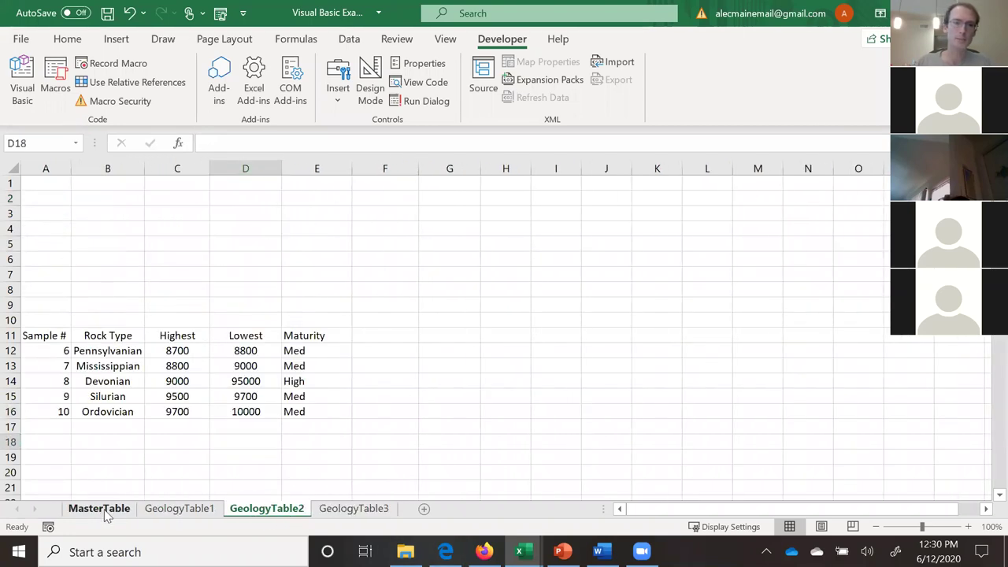
scroll(236, 361, up, 3)
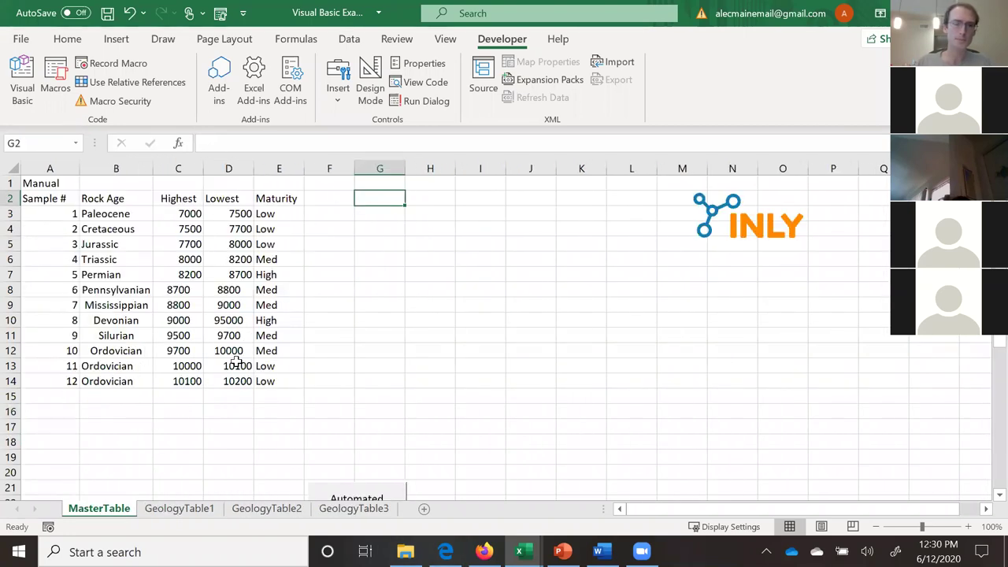
click(380, 183)
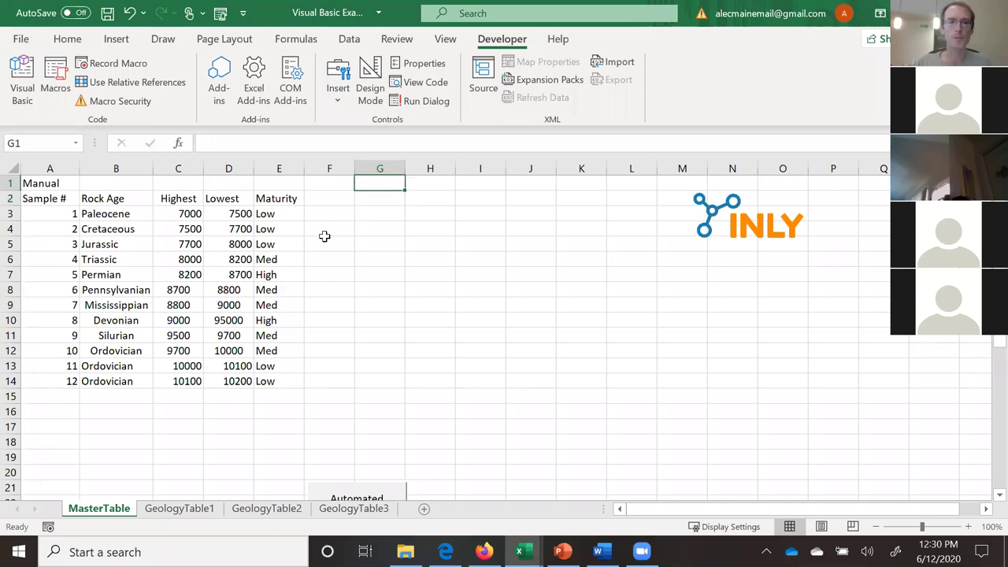
Run the Automated macro on MasterTable to generate the combined sample table below the manual one.
click(53, 213)
scroll(365, 410, down, 1)
click(349, 453)
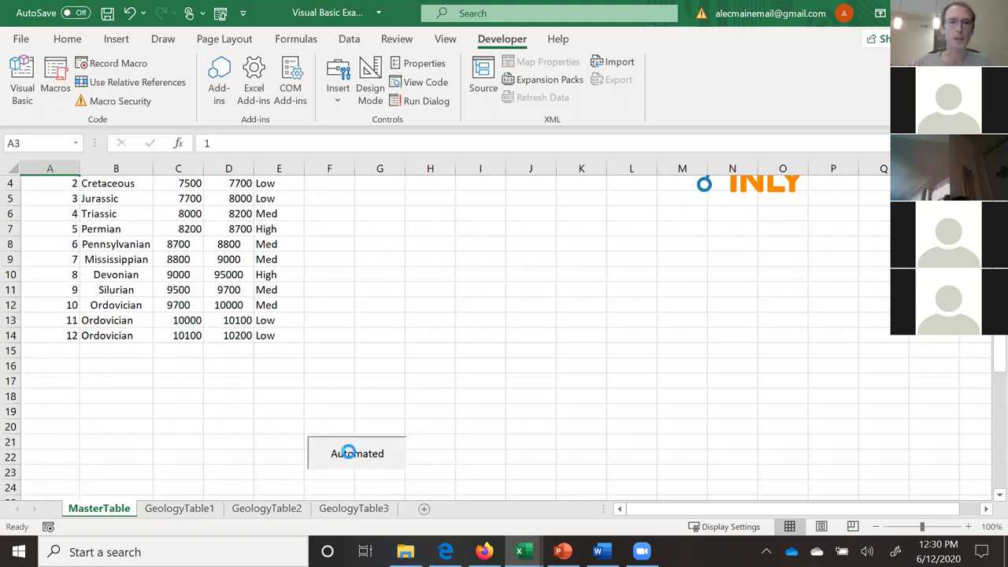
scroll(268, 404, down, 3)
scroll(354, 339, down, 1)
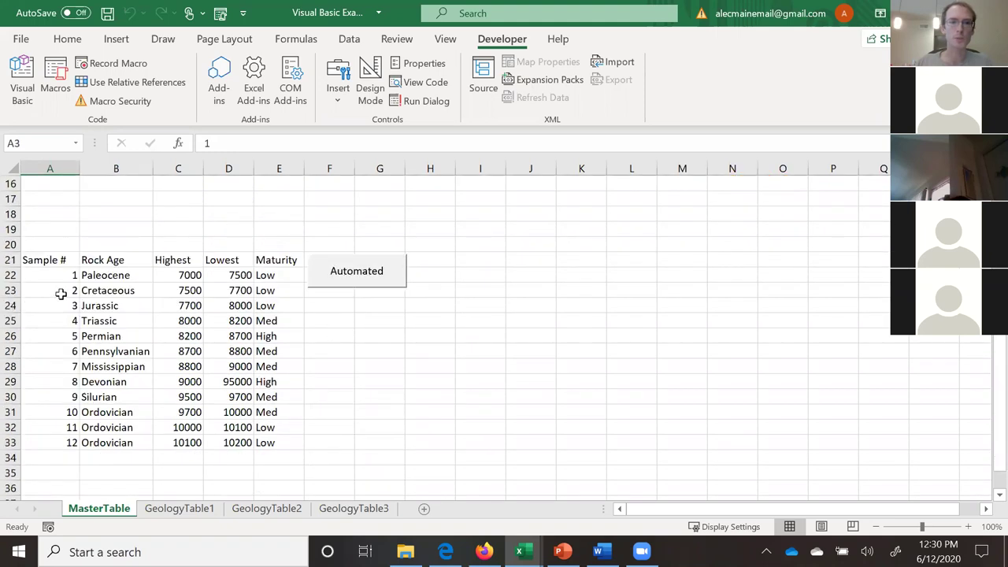
Examine the macro-generated table A21:E33, checking its sample numbers and maturity values, and compare it with the manual table.
drag(52, 259, 279, 443)
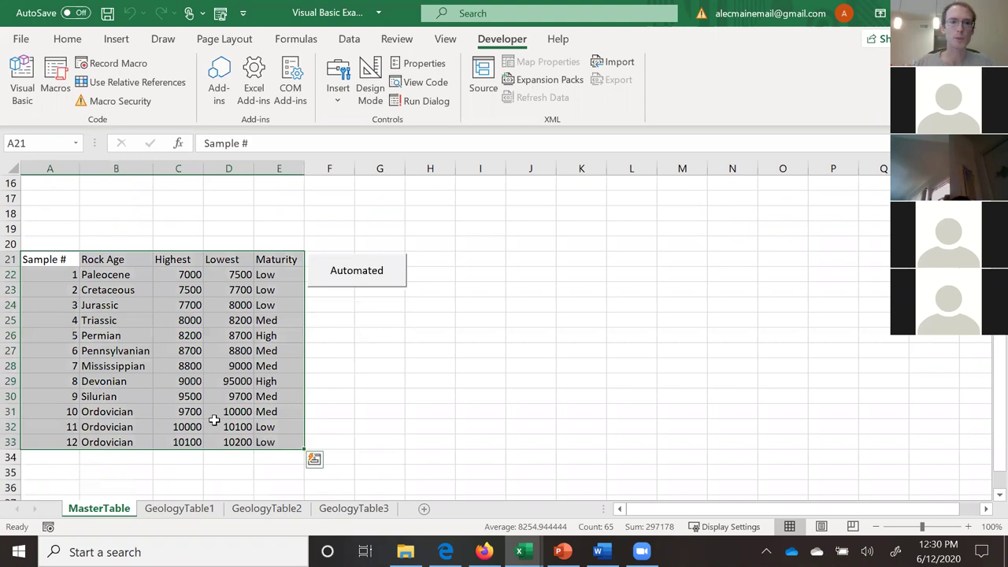
click(93, 290)
drag(55, 274, 79, 419)
drag(257, 268, 288, 395)
click(375, 379)
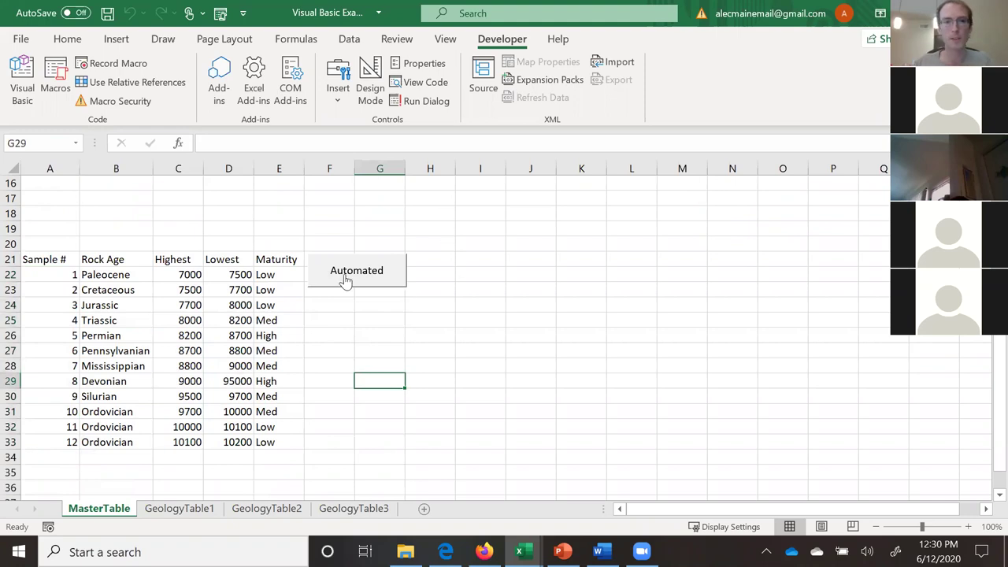
scroll(211, 192, up, 4)
scroll(271, 277, up, 1)
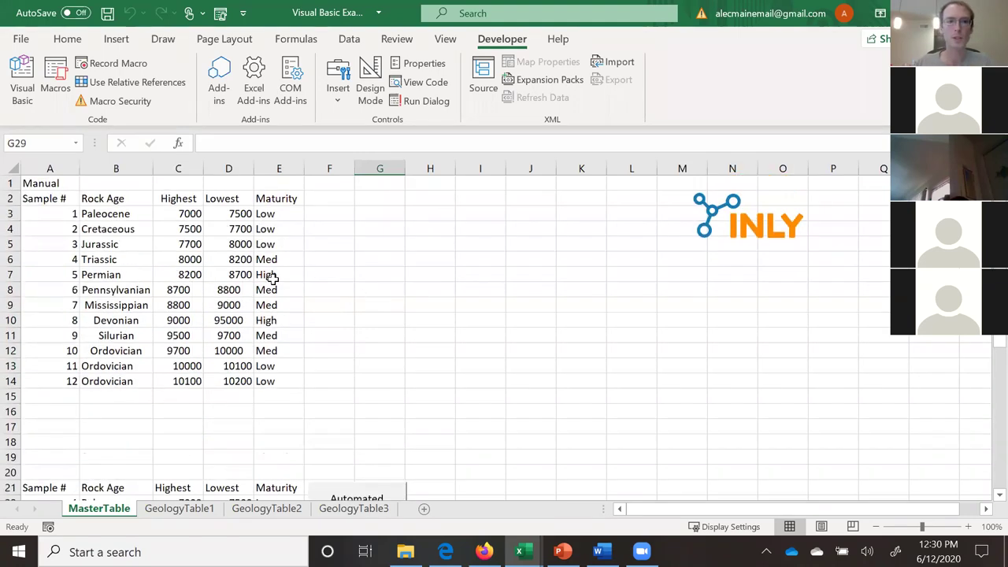
scroll(171, 247, down, 6)
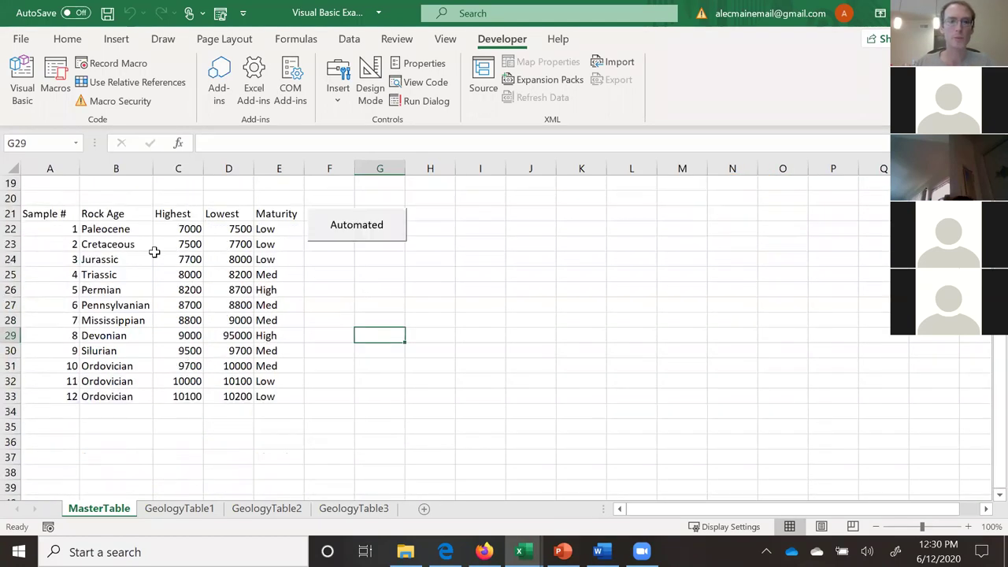
scroll(260, 318, up, 6)
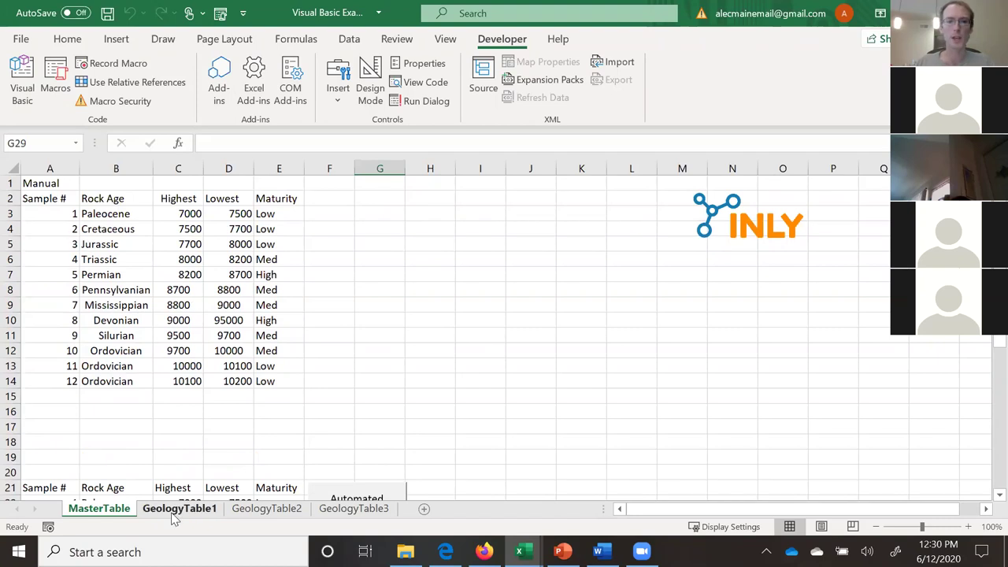
Revisit the geology source sheets, then review the automated table A21:E33 and the manual table on MasterTable.
click(265, 512)
ctrl+click(341, 512)
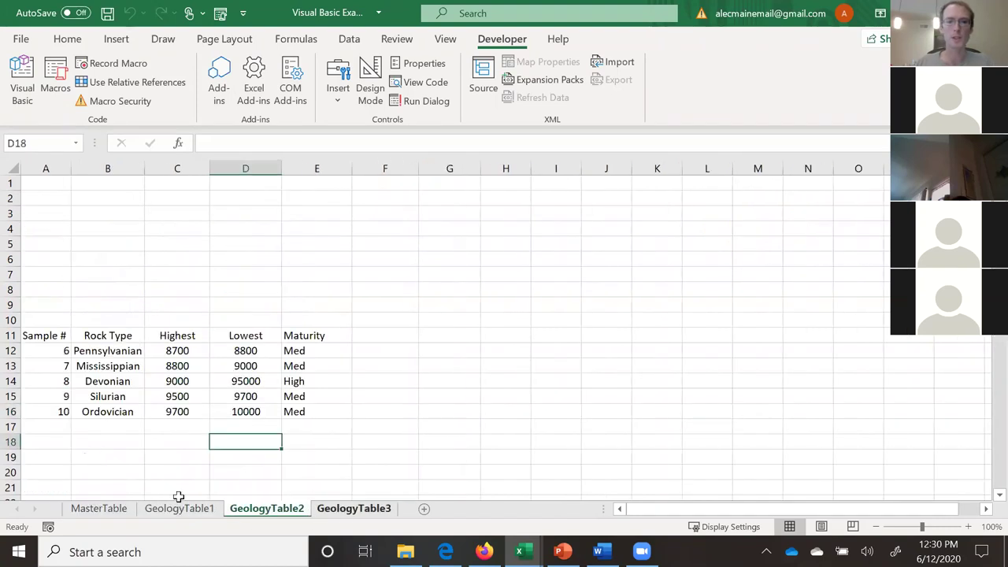
click(99, 508)
scroll(473, 365, down, 4)
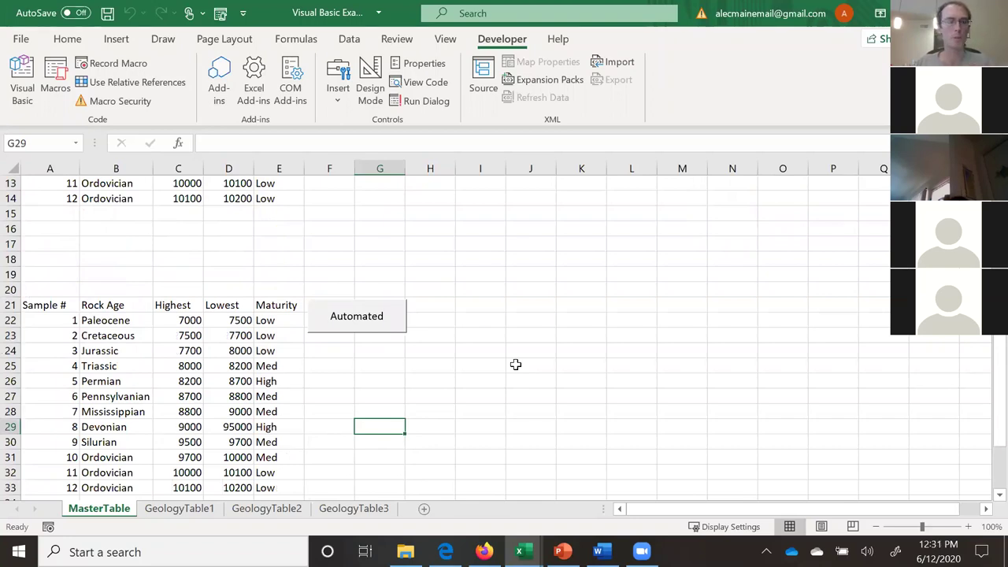
scroll(513, 367, down, 2)
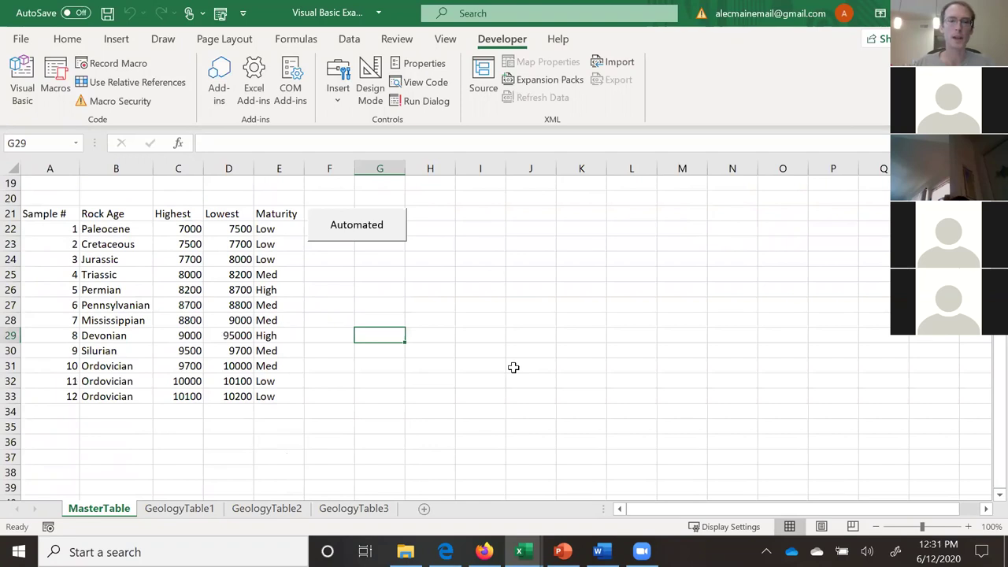
drag(48, 214, 277, 396)
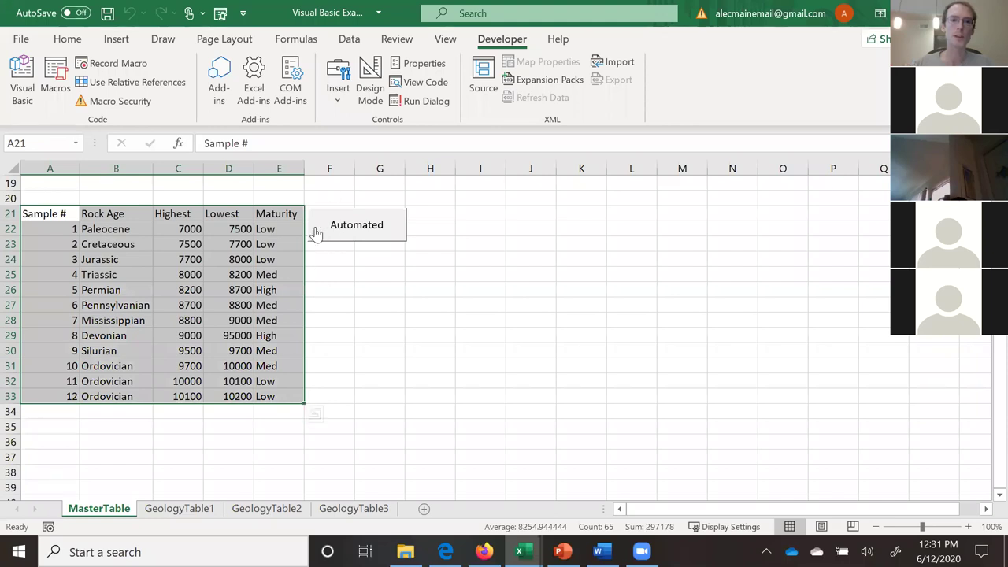
click(469, 287)
scroll(472, 306, up, 6)
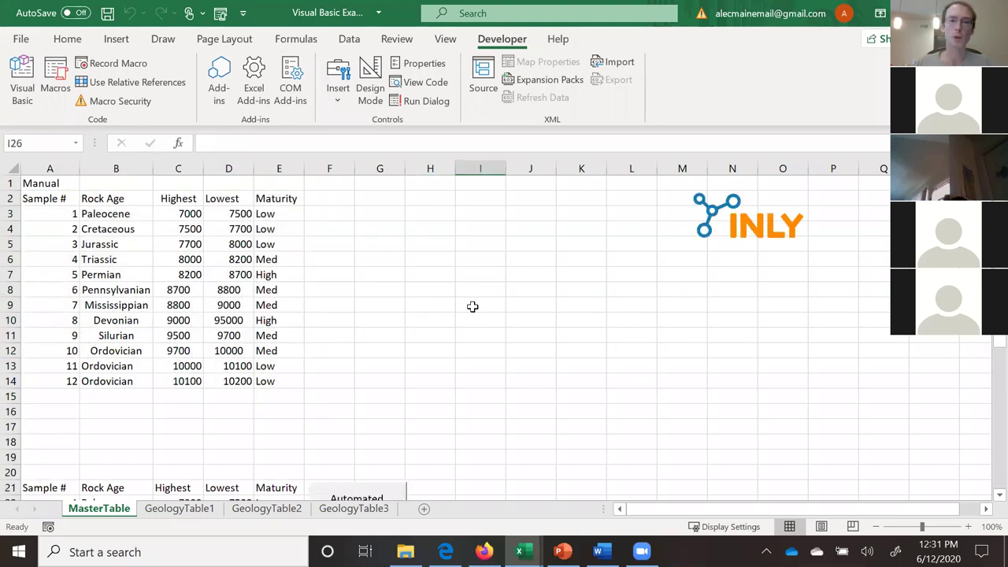
Review the automated table A21:E33 on MasterTable against the manual table above it.
scroll(472, 308, down, 6)
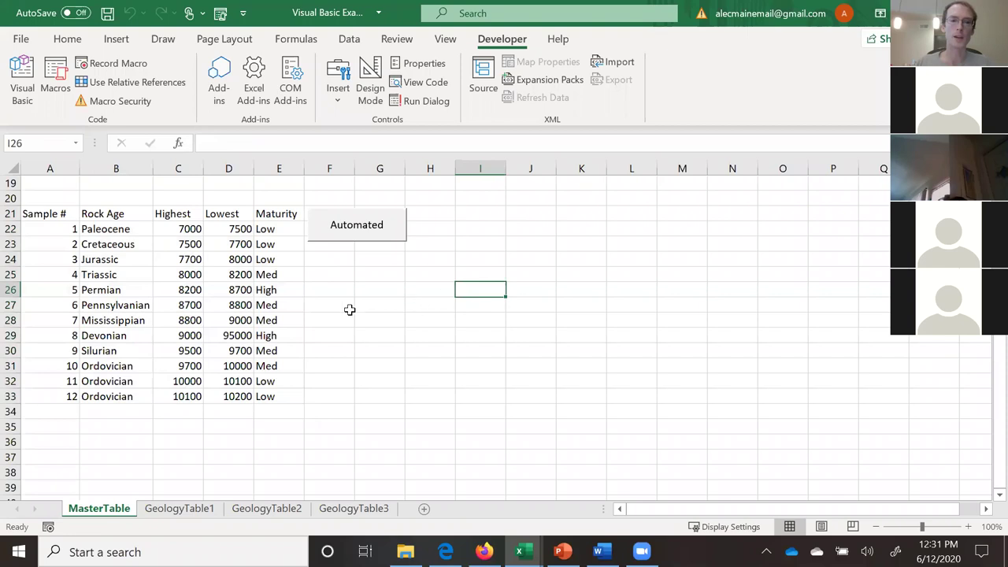
drag(50, 214, 273, 394)
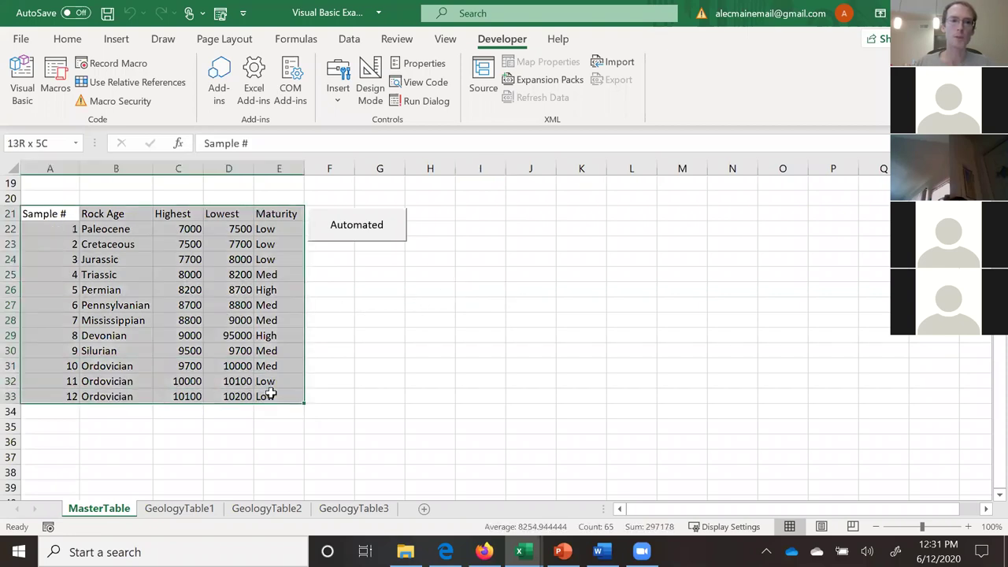
click(364, 333)
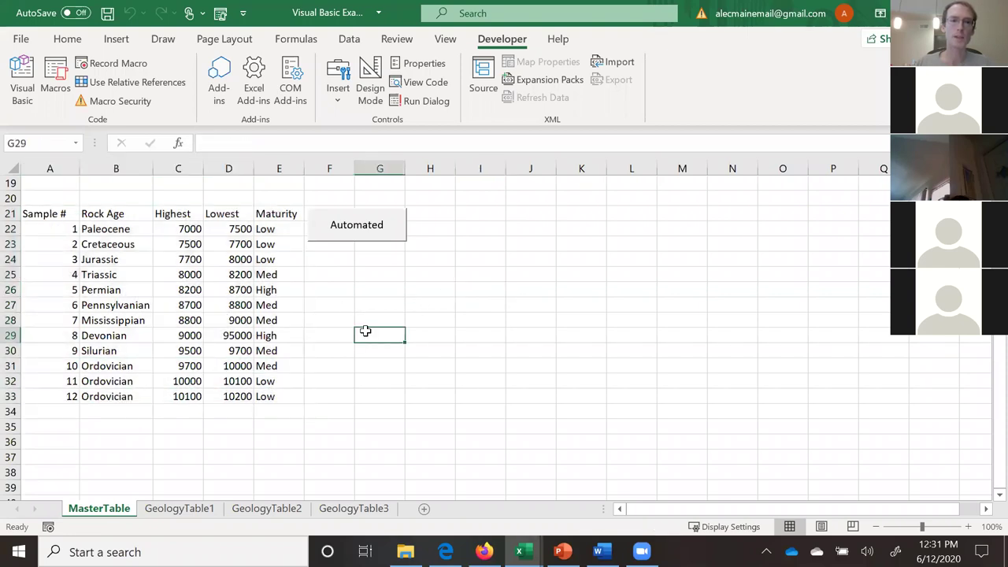
scroll(364, 335, up, 6)
scroll(249, 323, down, 5)
drag(27, 264, 288, 443)
click(409, 369)
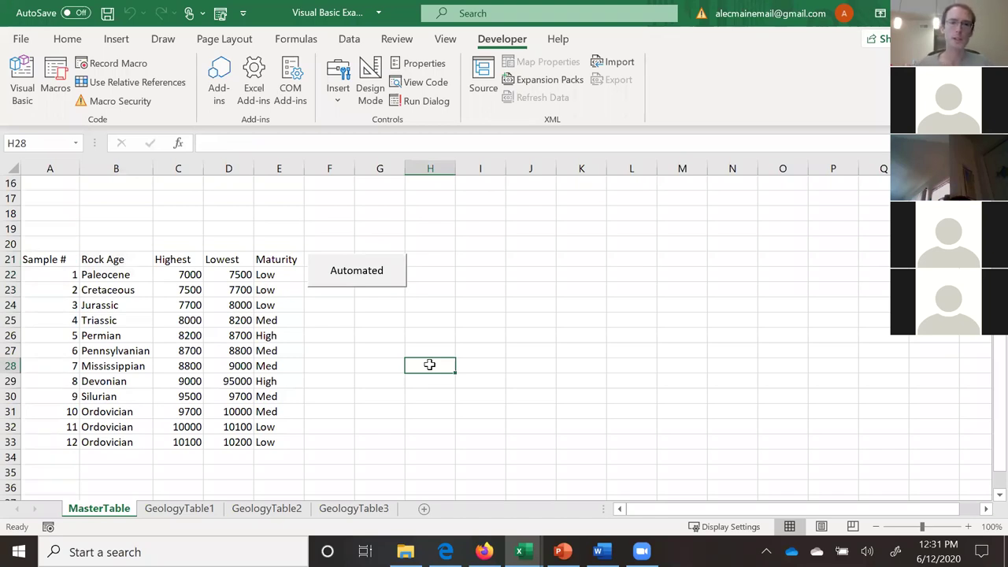
drag(42, 259, 289, 444)
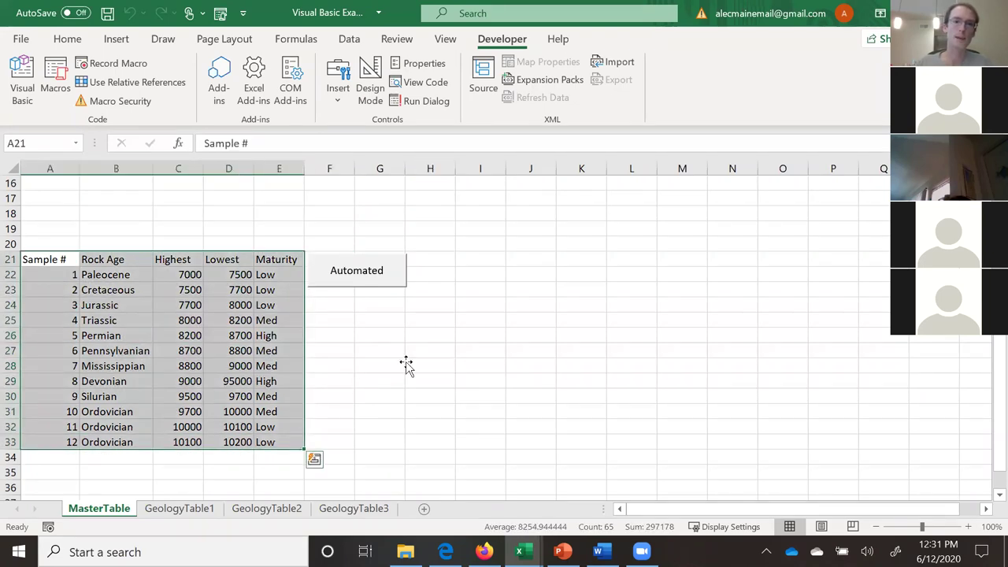
click(410, 366)
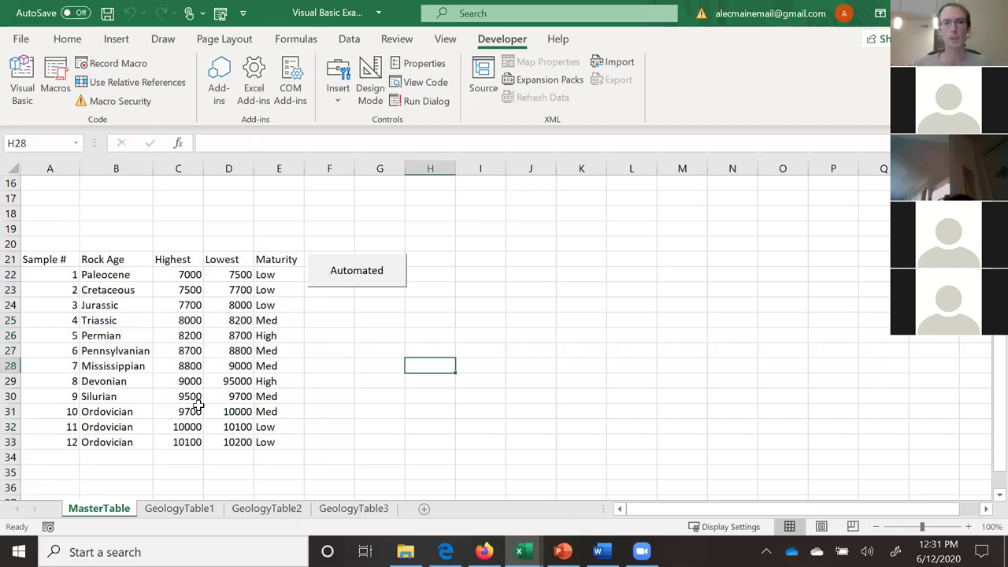
Look back through the GeologyTable source sheets and return to MasterTable.
click(354, 508)
ctrl+click(281, 508)
click(157, 509)
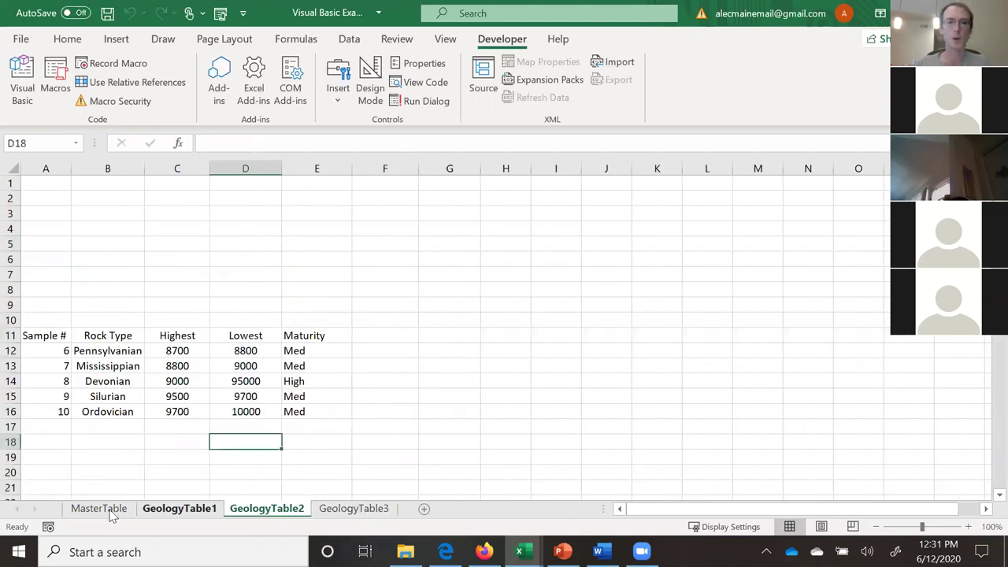
click(106, 509)
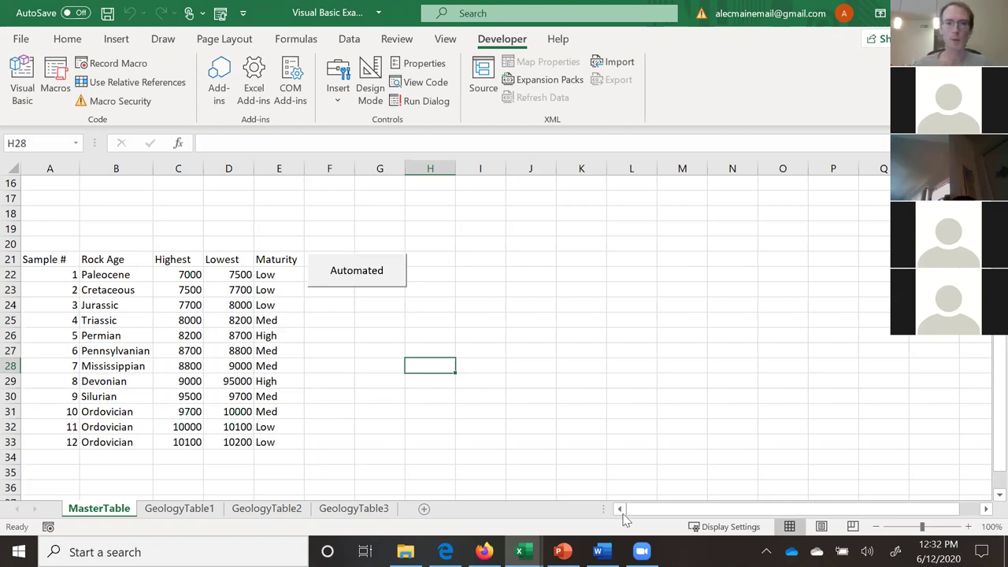
Switch to the WhereToDrill_forestVisualizer_demo_2_demo_only.xlsb workbook and view the records on the All Data sheet.
mouse_move(519, 551)
click(839, 504)
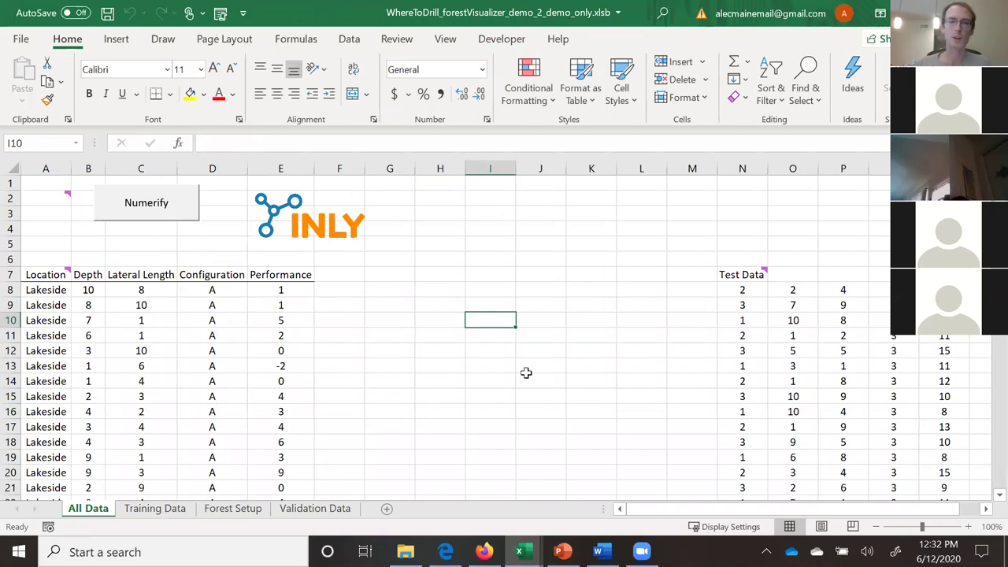
click(558, 303)
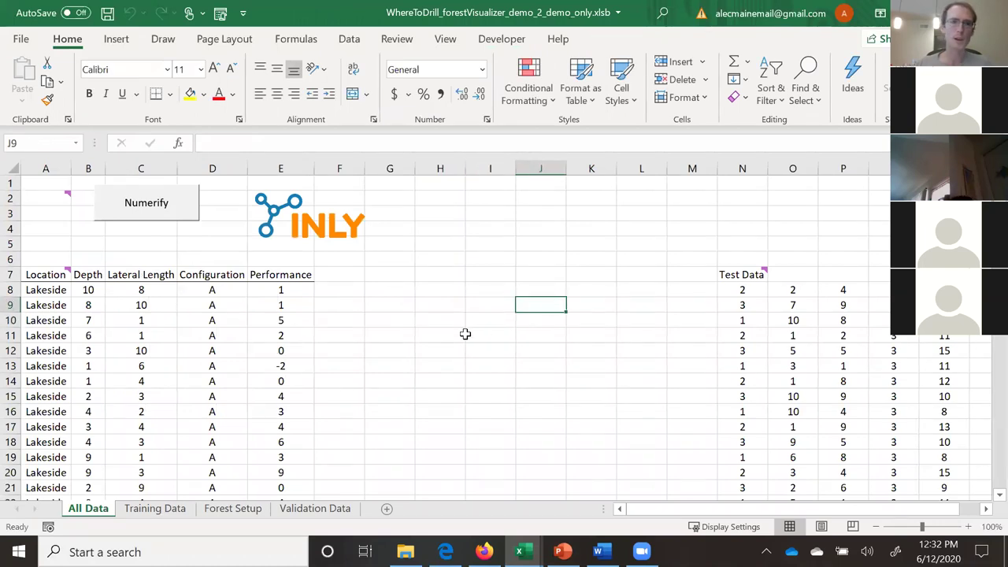
scroll(465, 334, down, 2)
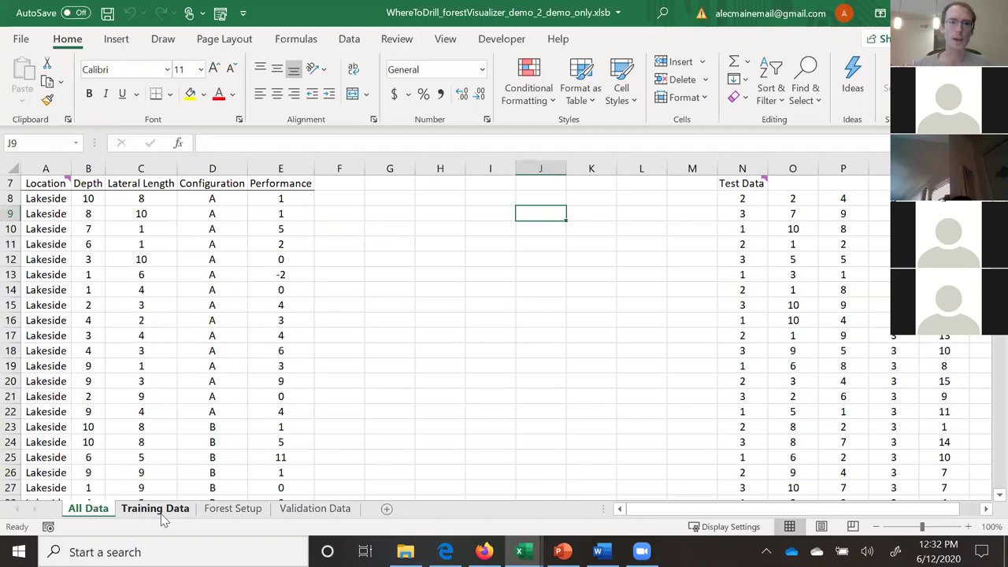
Open the Validation Data sheet and inspect its Performance column.
click(303, 512)
drag(290, 232, 294, 461)
scroll(378, 370, up, 5)
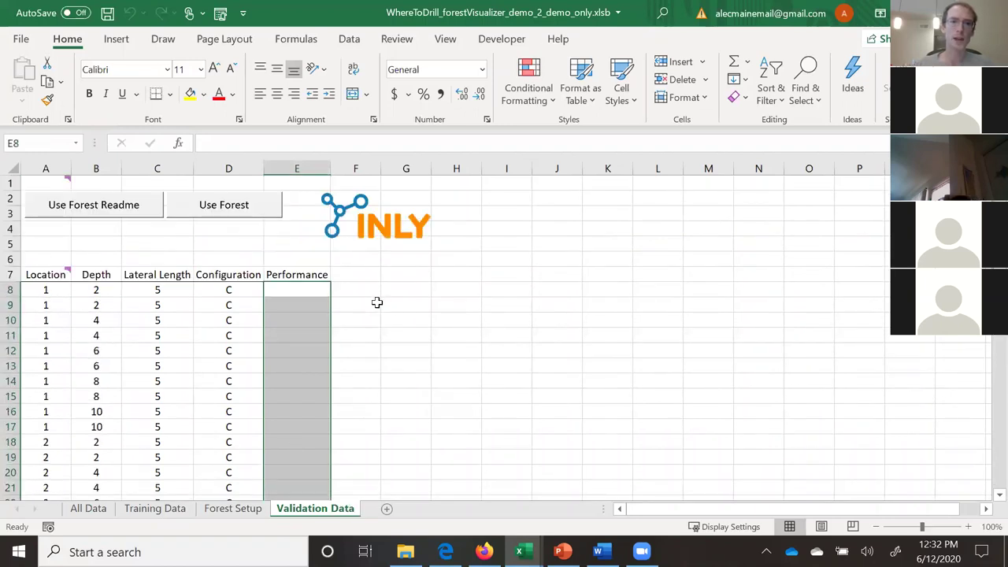
scroll(378, 303, down, 1)
click(377, 303)
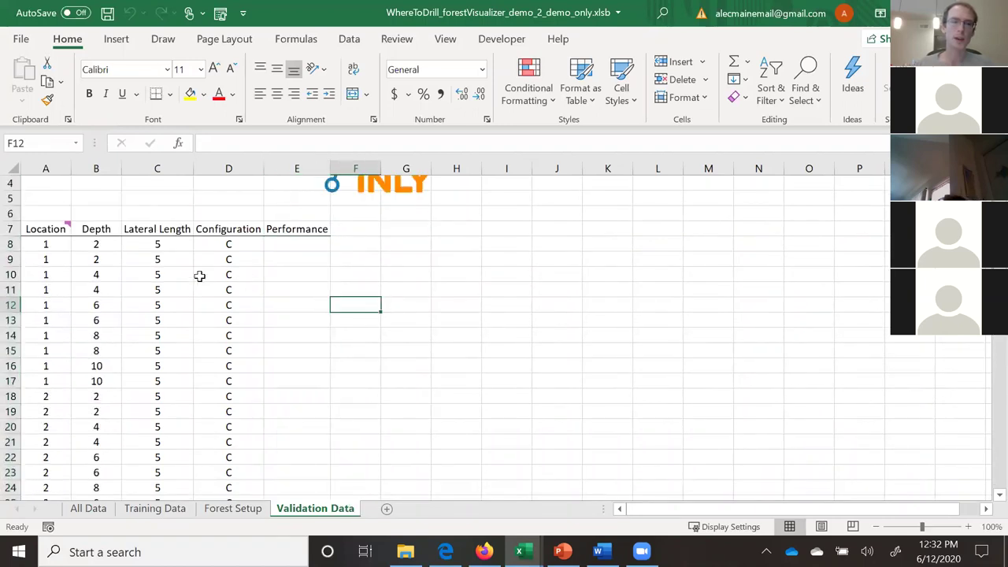
Examine the Location, Depth, Lateral Length and Configuration values on the Validation Data sheet.
drag(49, 247, 49, 293)
drag(97, 245, 96, 308)
drag(155, 245, 157, 307)
drag(218, 244, 214, 302)
click(44, 243)
drag(208, 252, 210, 477)
click(56, 247)
drag(58, 247, 203, 420)
click(204, 420)
Compare the first validation row's Location, Depth, Lateral Length and Configuration inputs with its Performance cell E8.
scroll(274, 294, up, 2)
drag(283, 290, 291, 477)
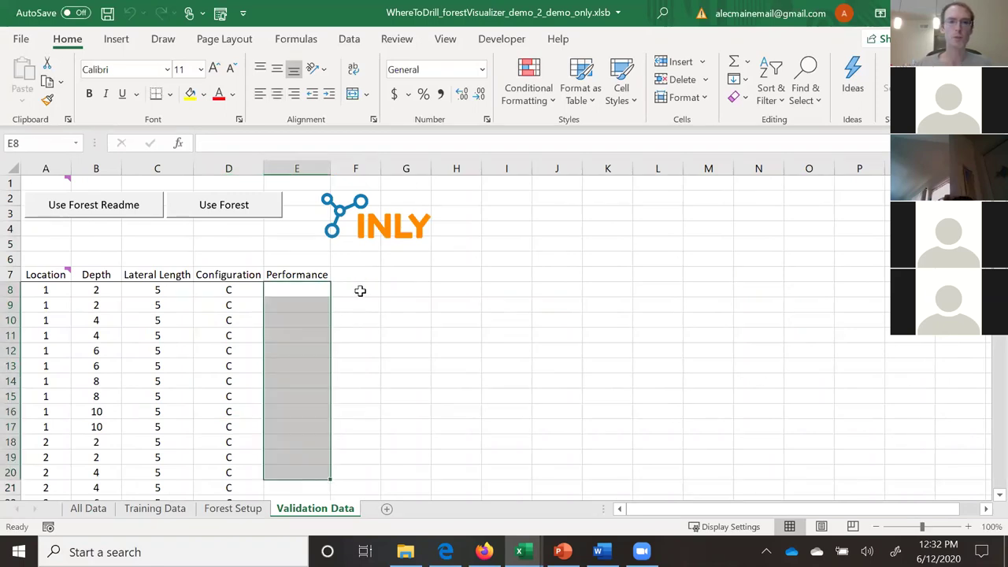
click(360, 291)
click(299, 290)
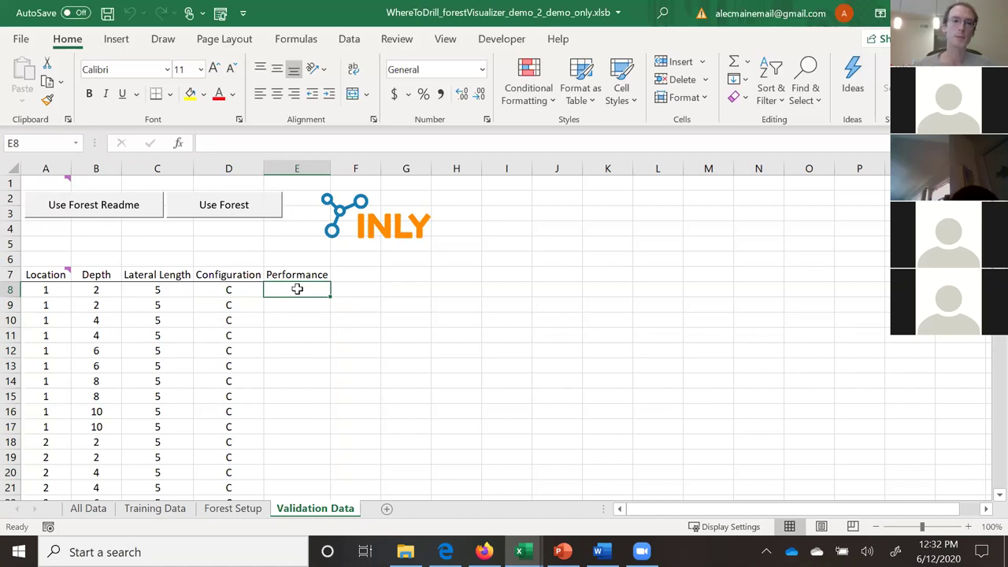
drag(241, 289, 97, 290)
drag(159, 290, 56, 288)
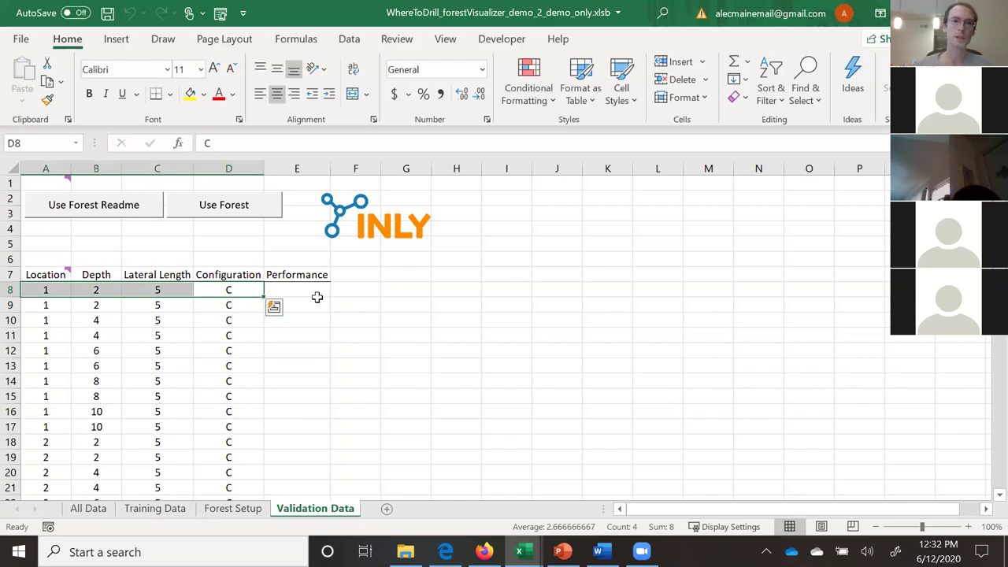
click(296, 289)
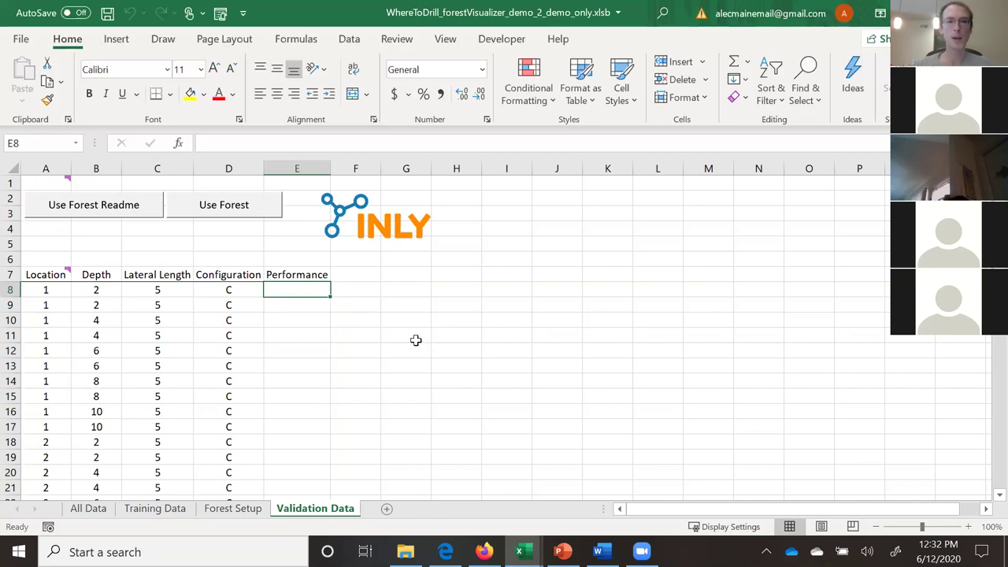
scroll(381, 343, down, 2)
scroll(381, 343, up, 2)
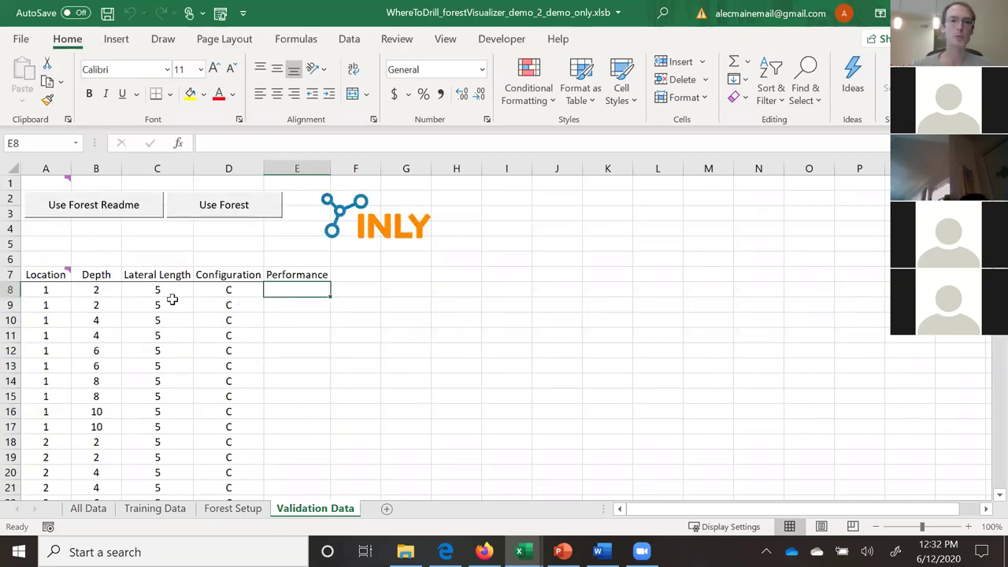
Return to All Data and examine how the Lakeside rows relate location, depth, lateral length and configuration to performance.
click(92, 508)
drag(45, 289, 272, 402)
click(281, 364)
scroll(281, 366, down, 2)
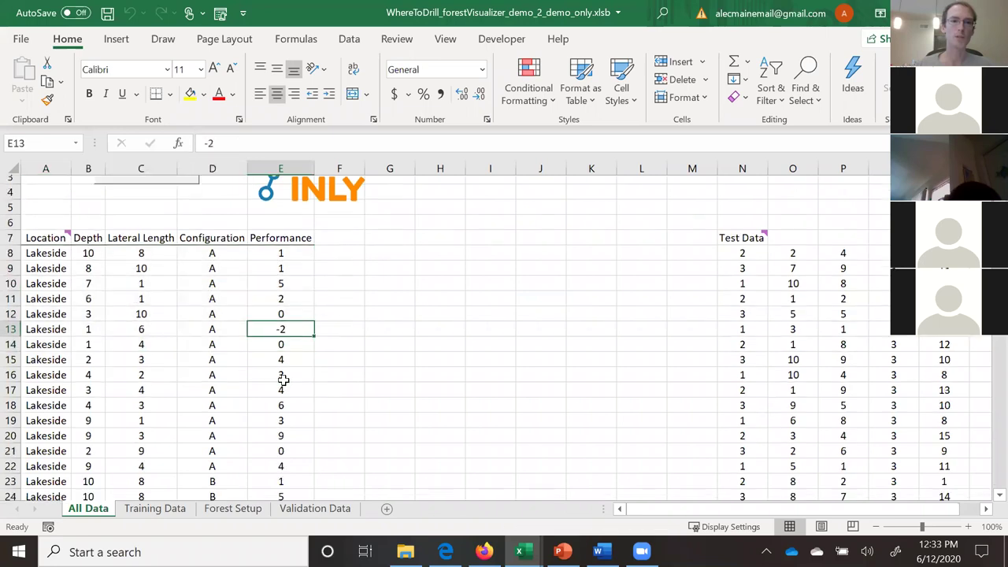
drag(286, 272, 59, 275)
click(59, 275)
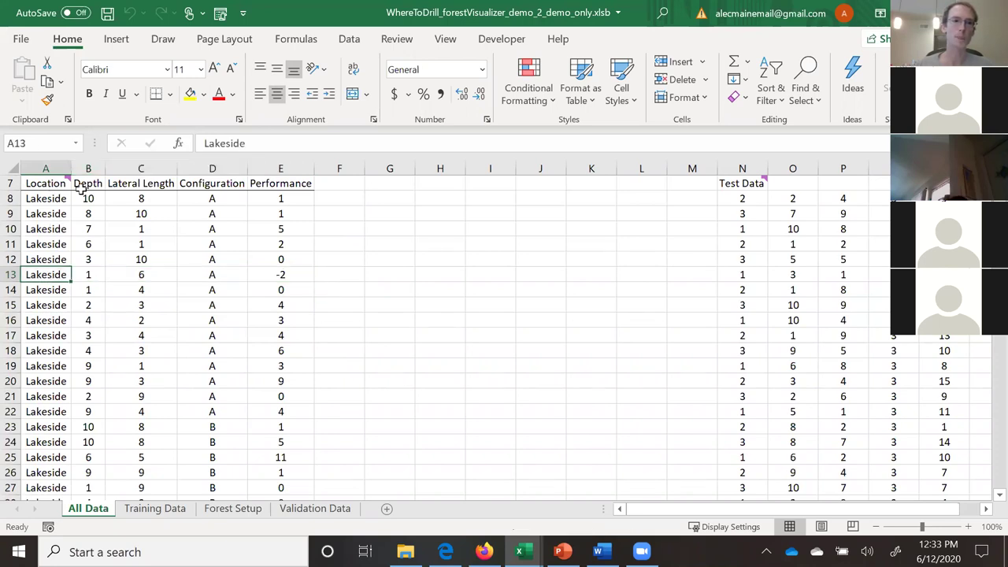
click(37, 307)
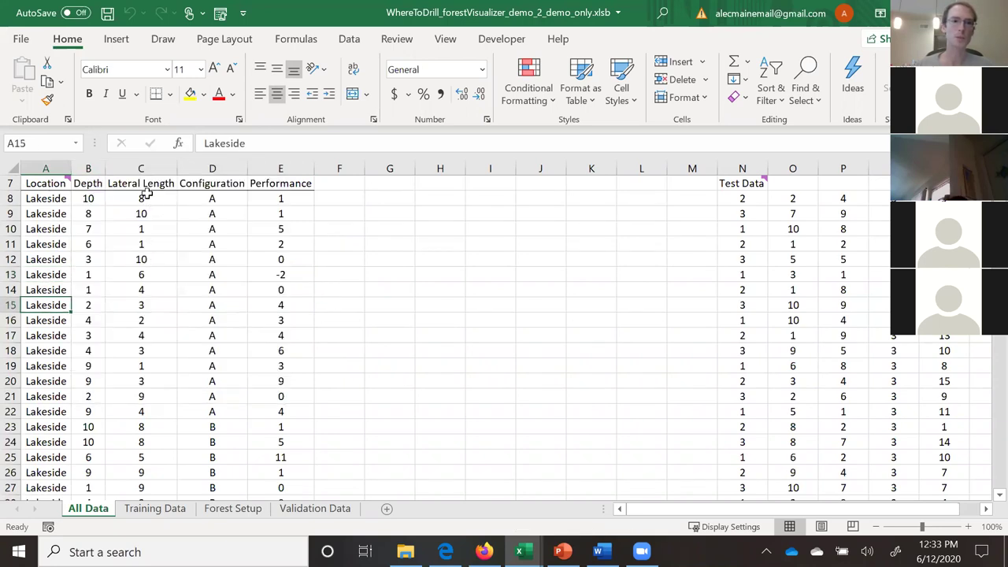
click(206, 275)
key(Right)
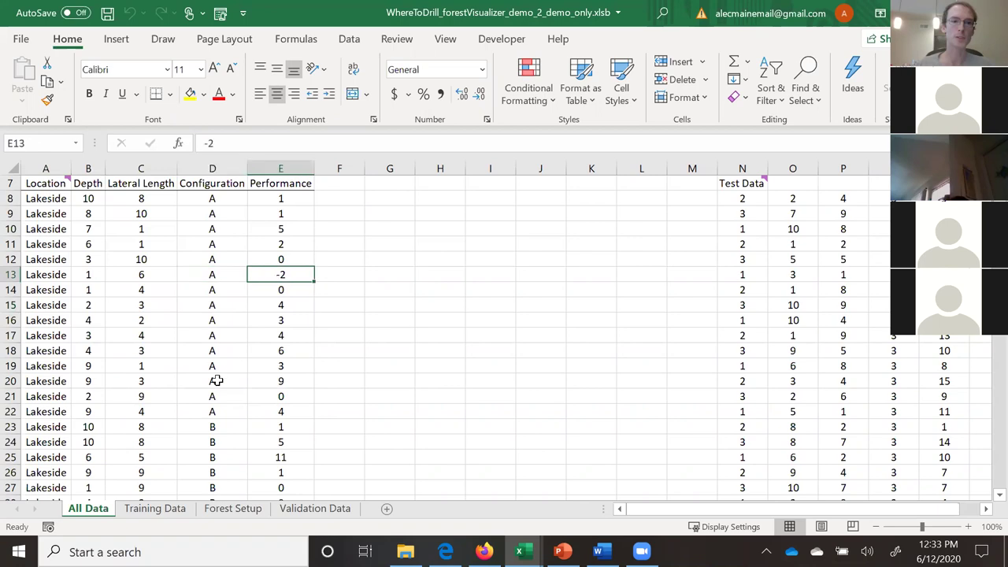
Skim the Barnview and Bigslate records further down All Data, and return to the start of the sheet.
scroll(217, 381, down, 10)
scroll(216, 380, down, 16)
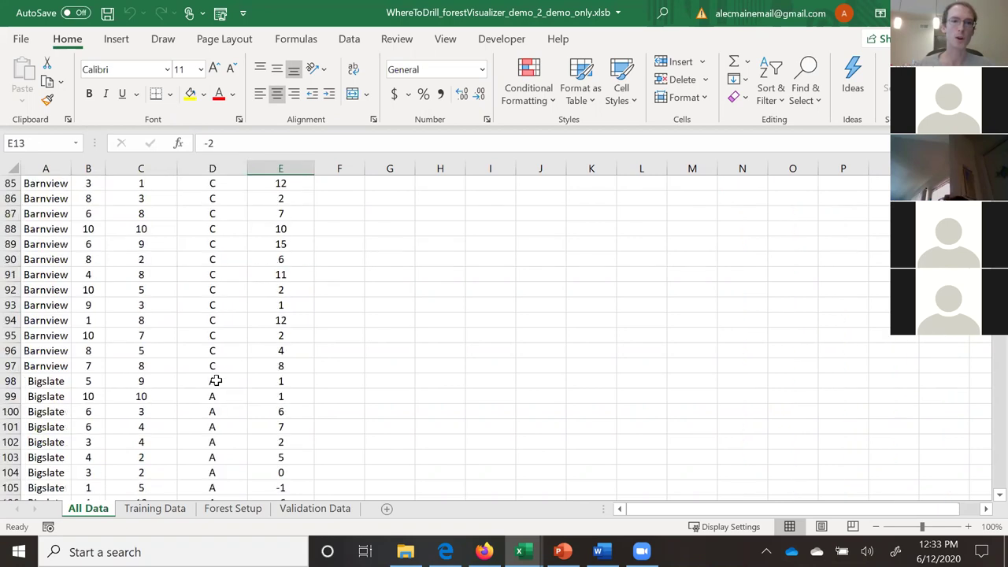
scroll(216, 381, down, 5)
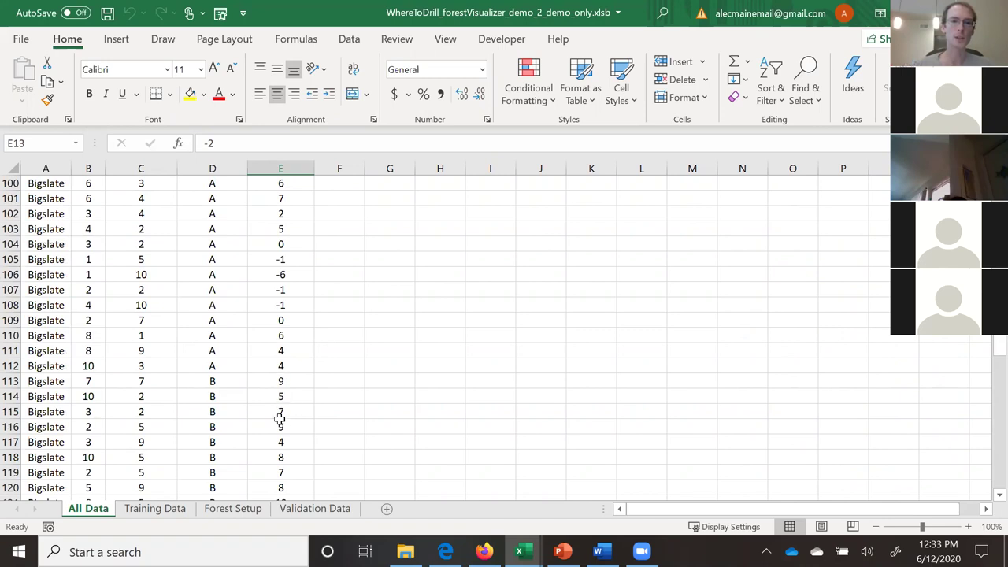
scroll(280, 419, up, 20)
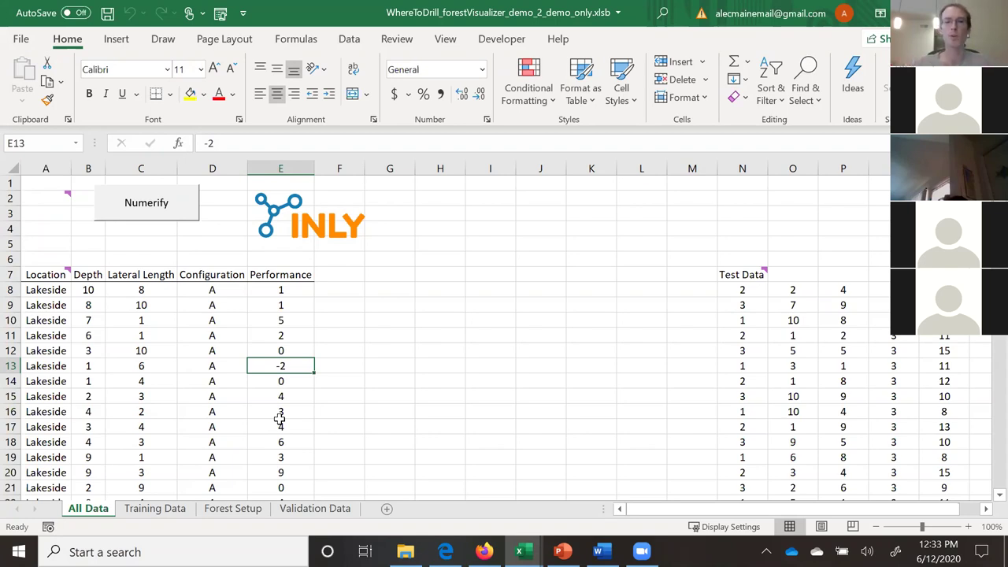
click(379, 291)
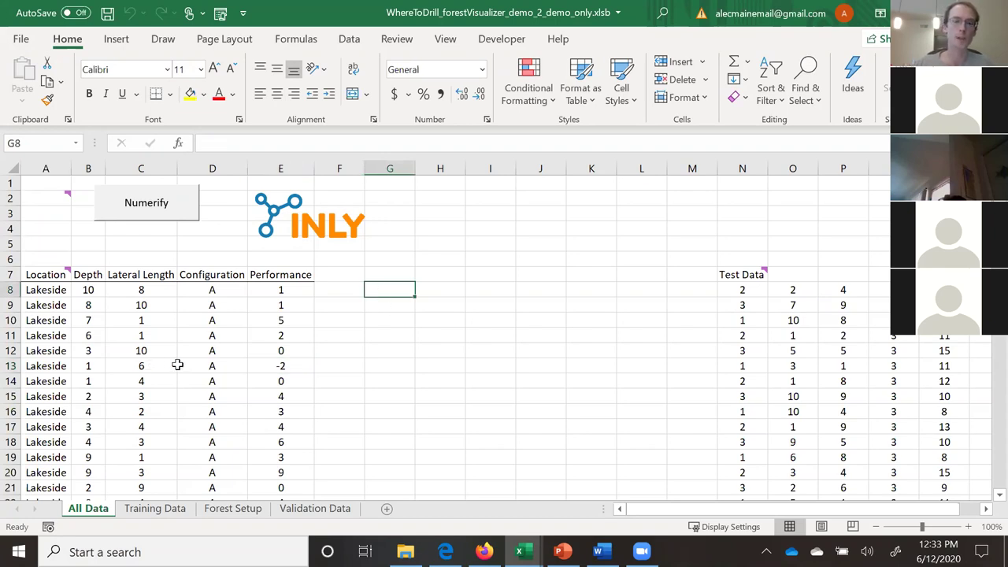
Create a new random forest tree from the Forest Setup sheet using 10% of the data.
click(233, 509)
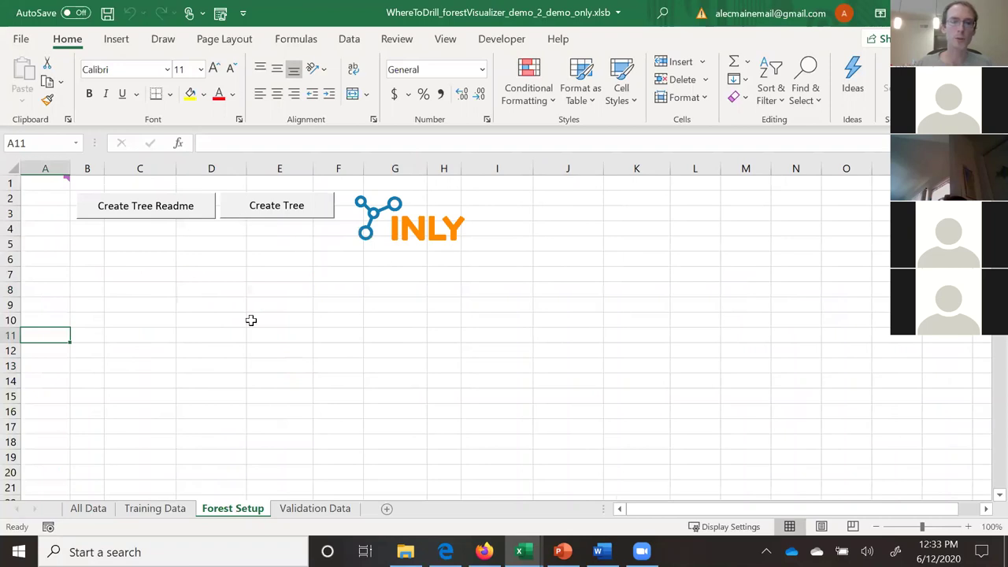
click(336, 293)
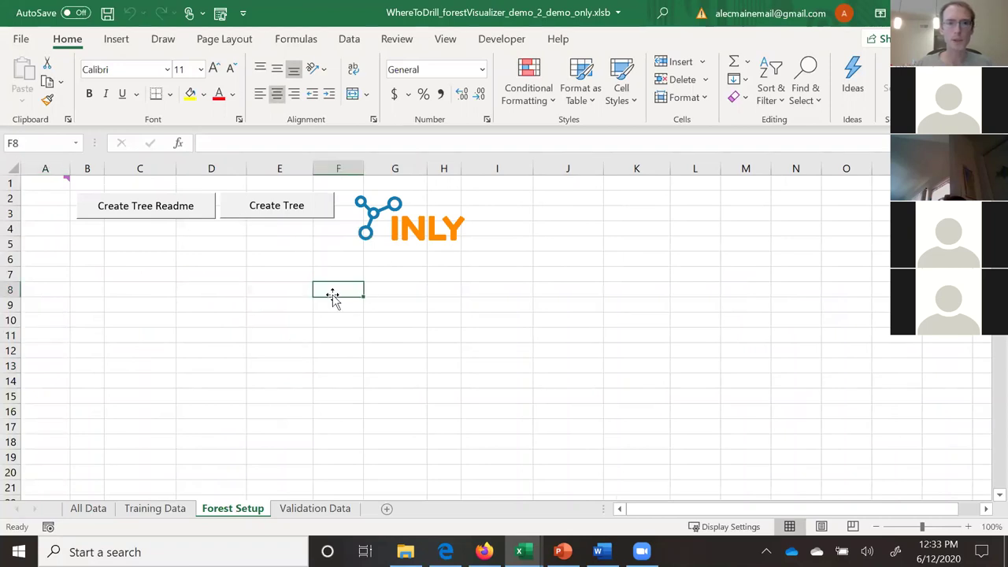
click(279, 273)
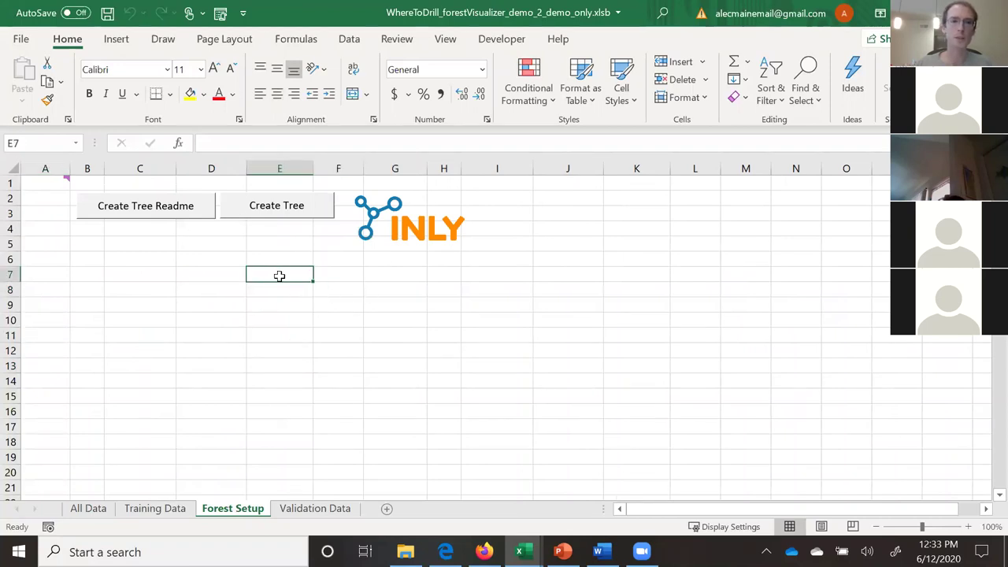
click(275, 214)
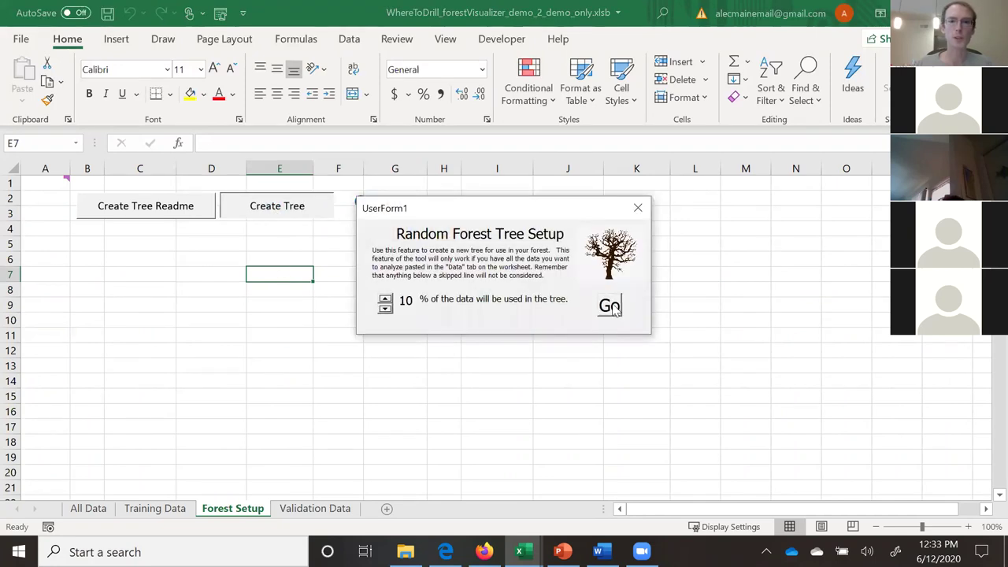
click(610, 306)
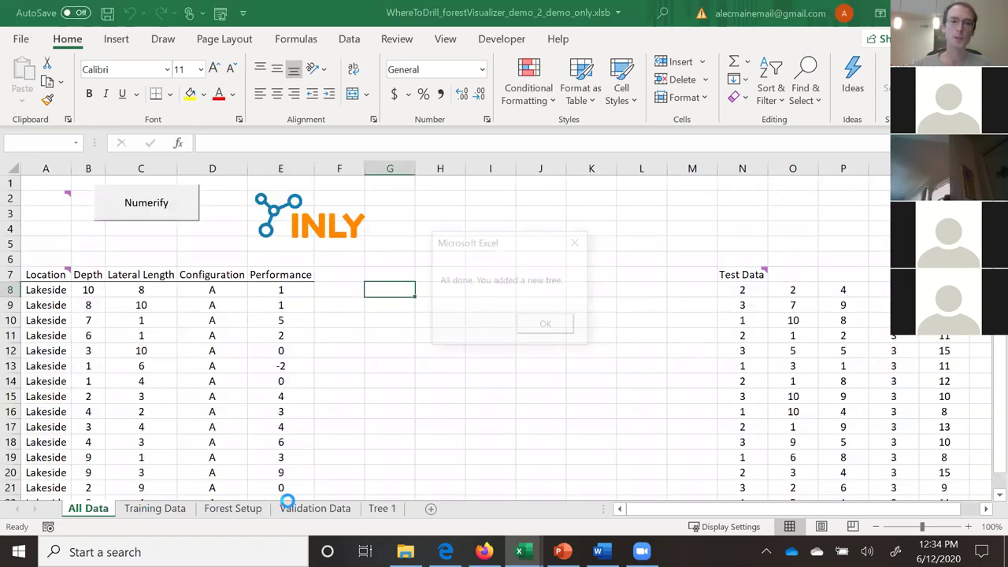
click(544, 325)
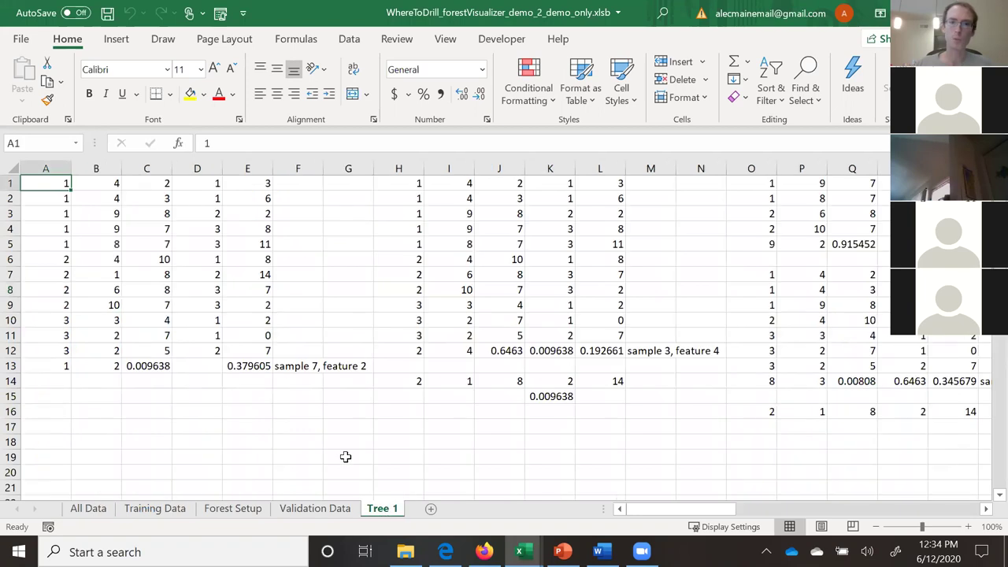
Examine the root sample block A1:E12 on the Tree 1 sheet, above its split-feature row.
drag(50, 350, 254, 174)
click(239, 394)
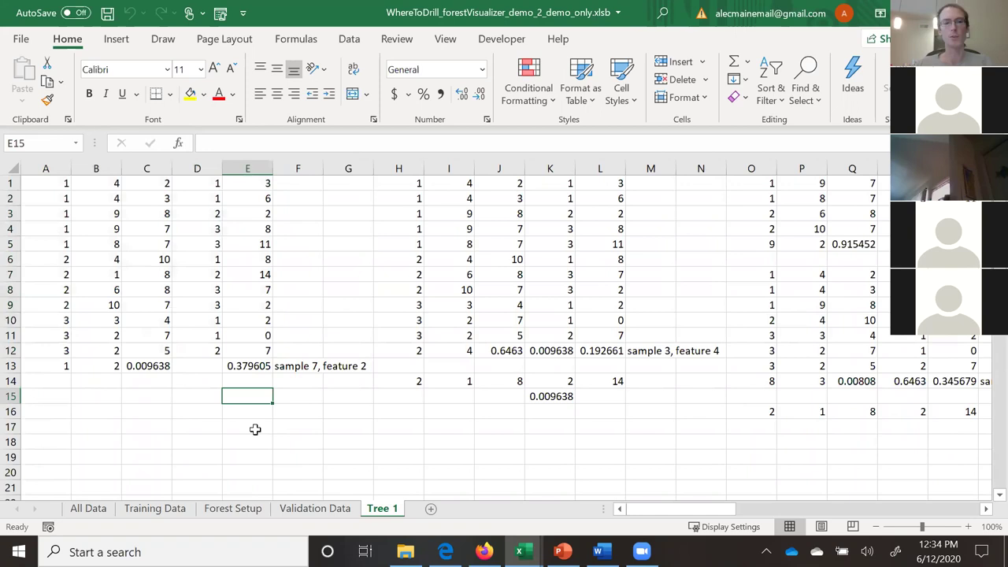
drag(60, 350, 245, 183)
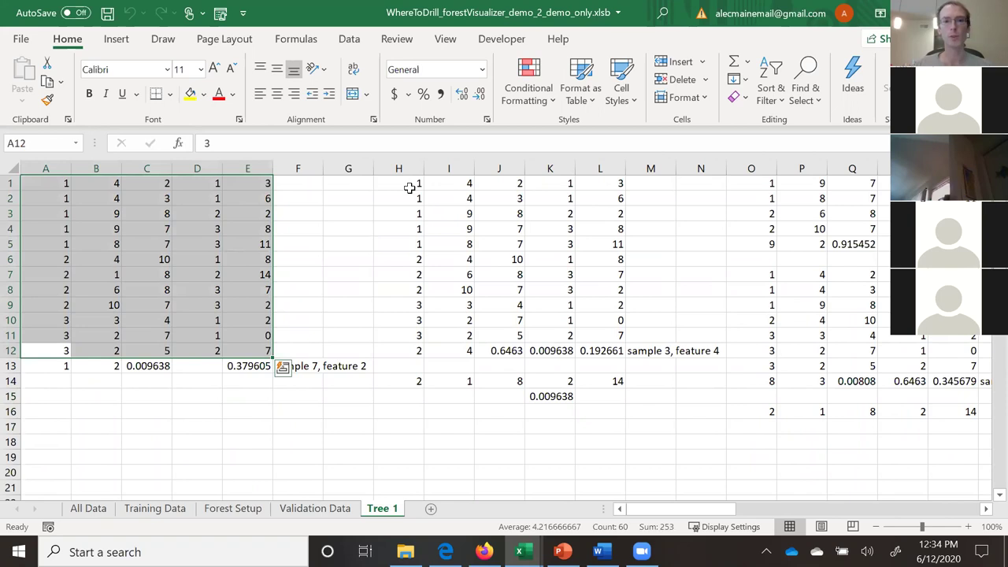
Compare the two branch groups in columns O to S of Tree 1 by their configuration and performance values.
drag(660, 510, 703, 511)
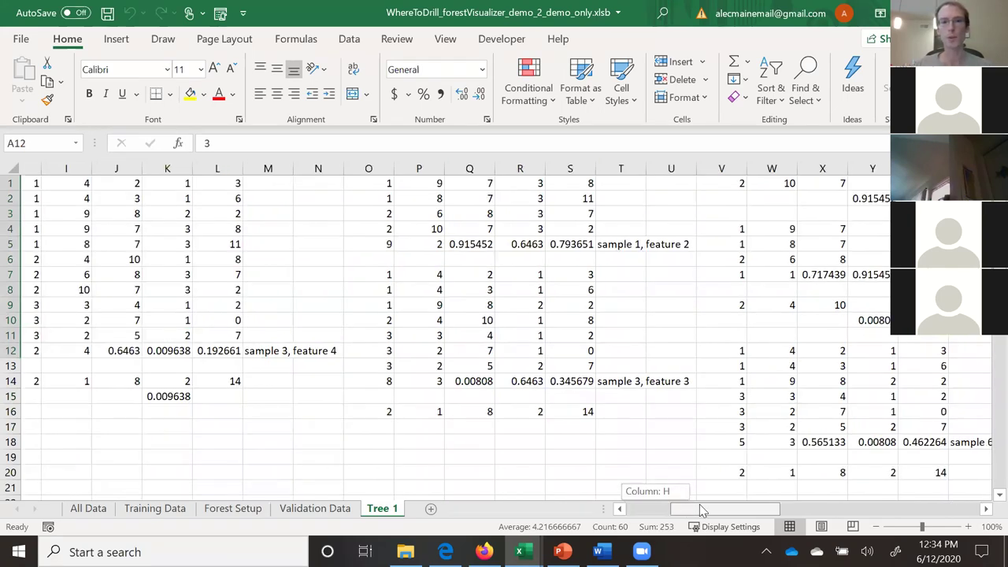
drag(566, 227, 553, 184)
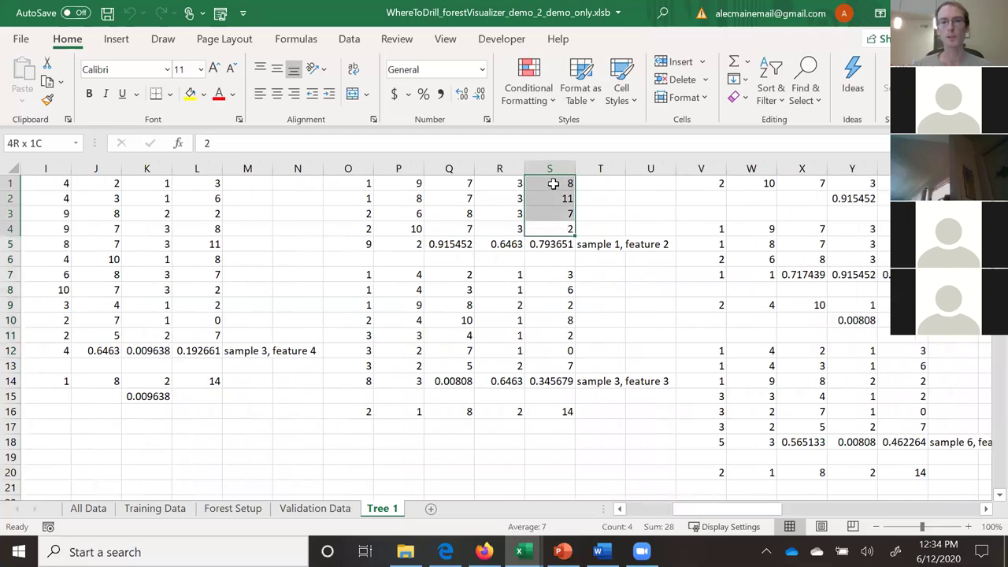
drag(384, 181, 553, 184)
drag(556, 274, 556, 363)
drag(506, 228, 509, 185)
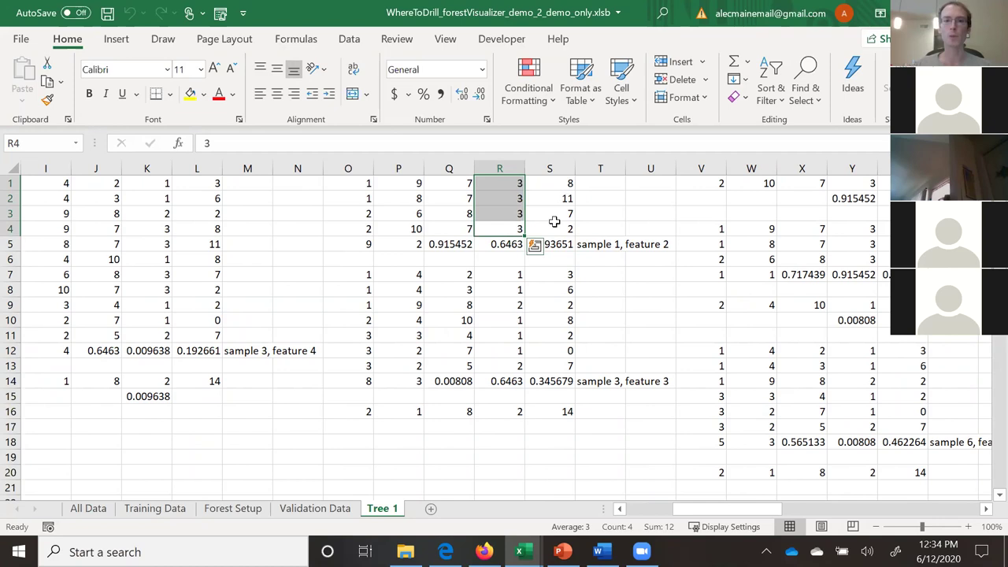
drag(552, 182, 554, 231)
click(639, 321)
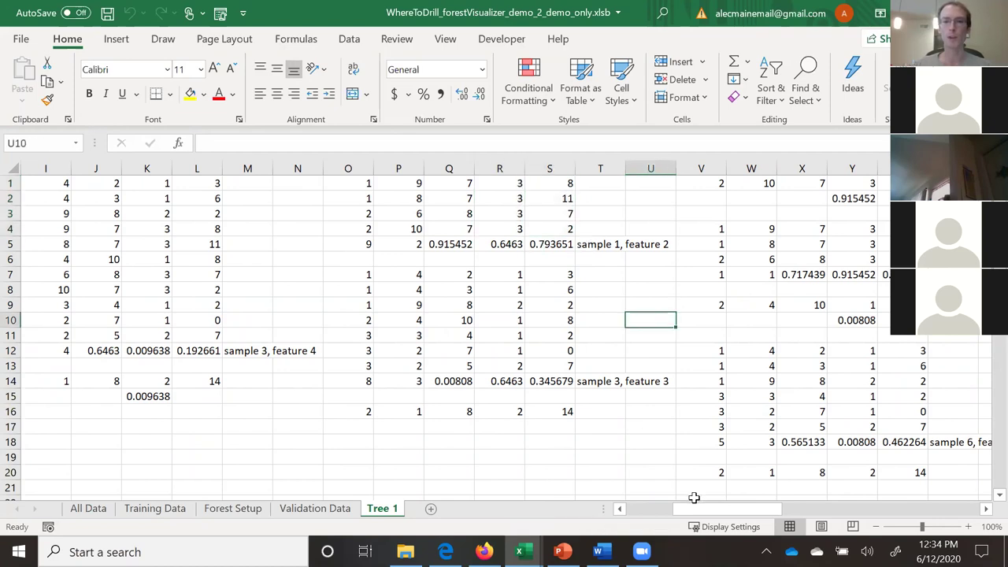
drag(701, 508, 653, 508)
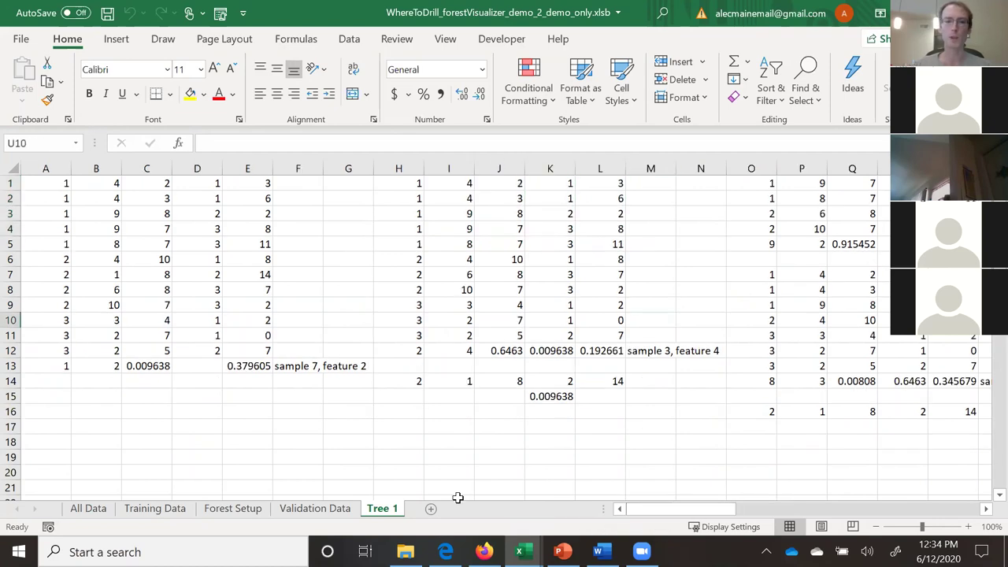
Open the Validation Data sheet and compare rows 8–15 with rows 16–17 of the Location 1 predictions.
click(276, 509)
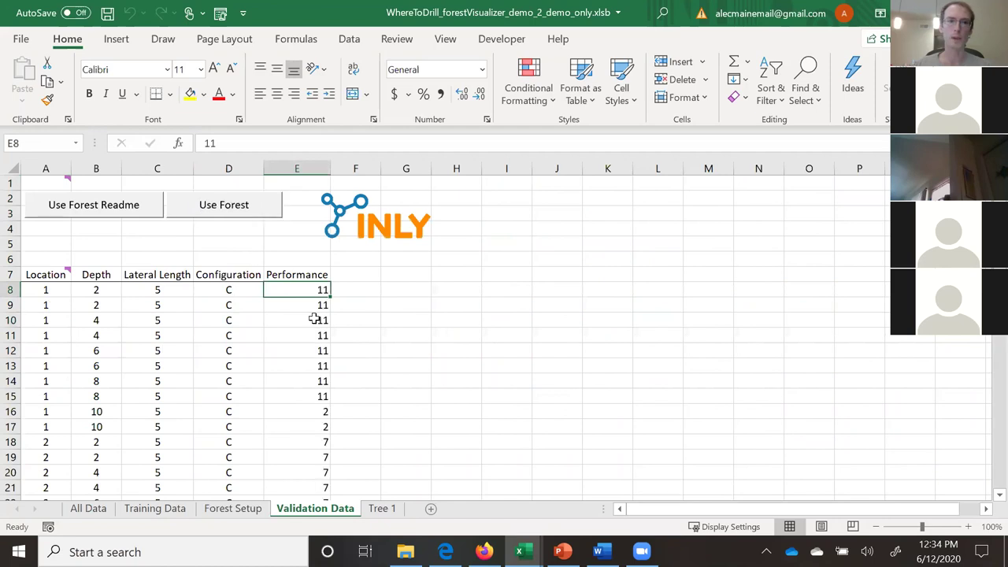
scroll(297, 392, down, 4)
scroll(297, 391, up, 4)
drag(317, 291, 158, 397)
drag(299, 413, 58, 426)
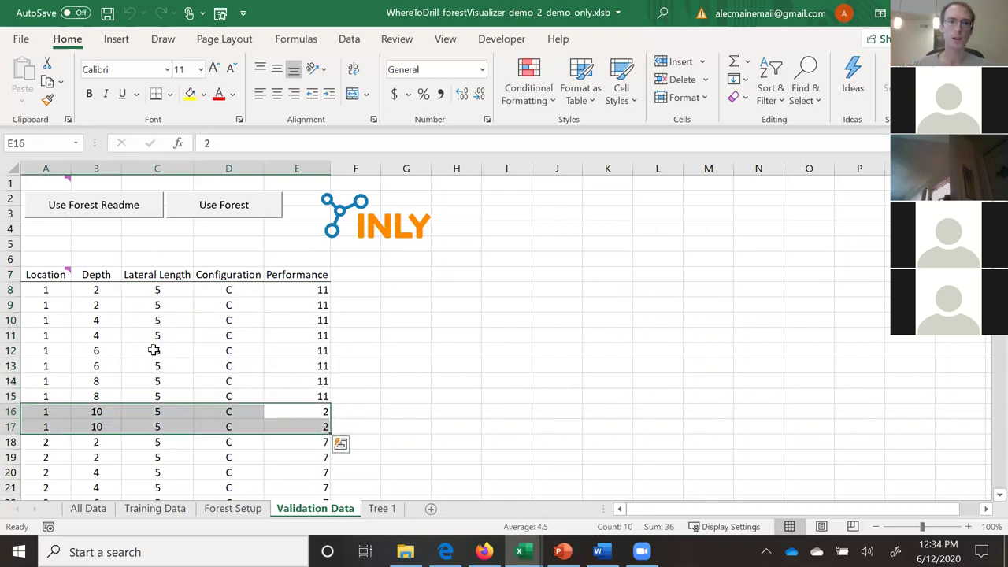
Examine how Depth, Location, Configuration and Lateral Length relate to Performance in the Location 1 validation rows.
drag(102, 290, 97, 396)
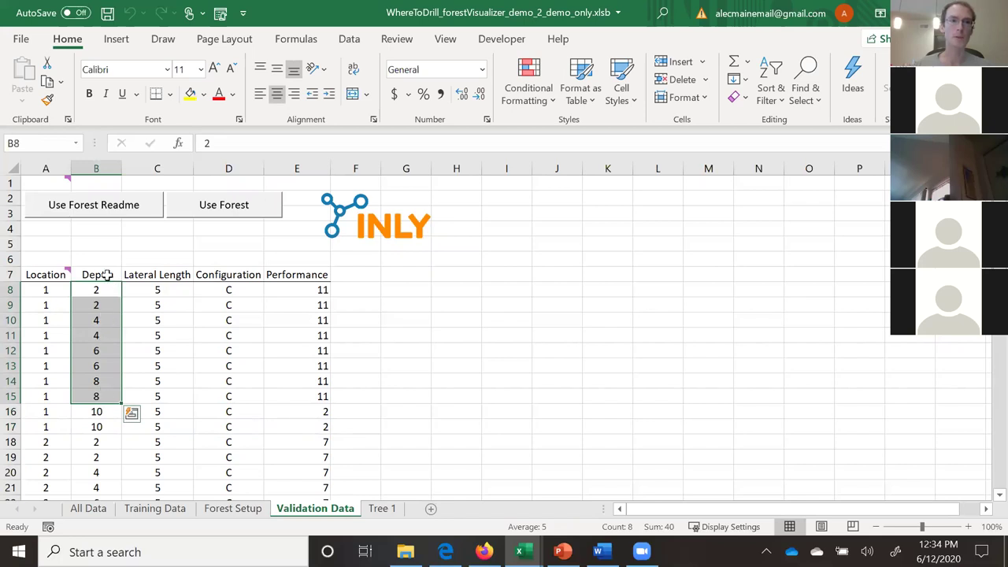
drag(59, 293, 79, 396)
drag(215, 290, 209, 396)
drag(157, 289, 101, 425)
drag(298, 411, 299, 428)
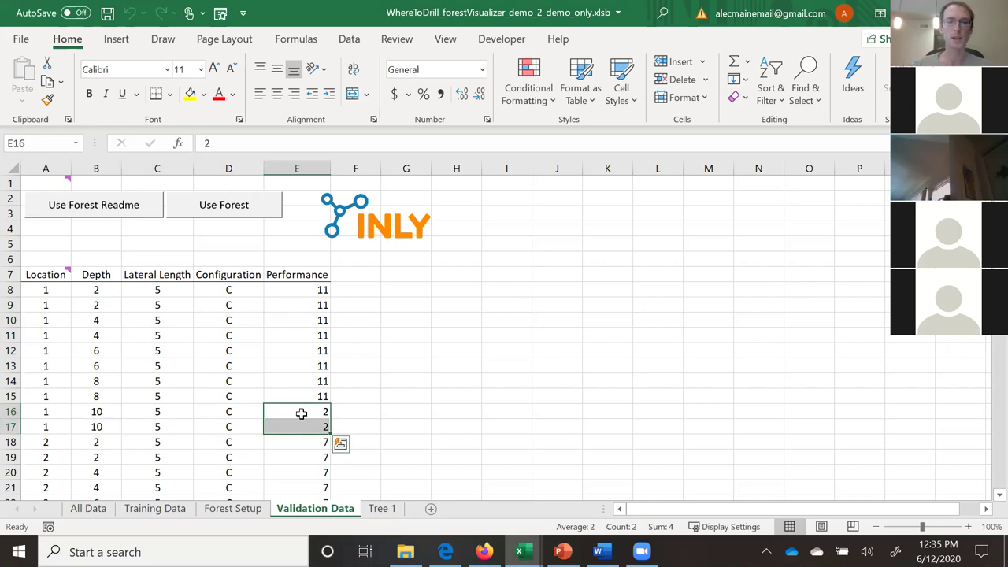
drag(303, 290, 306, 412)
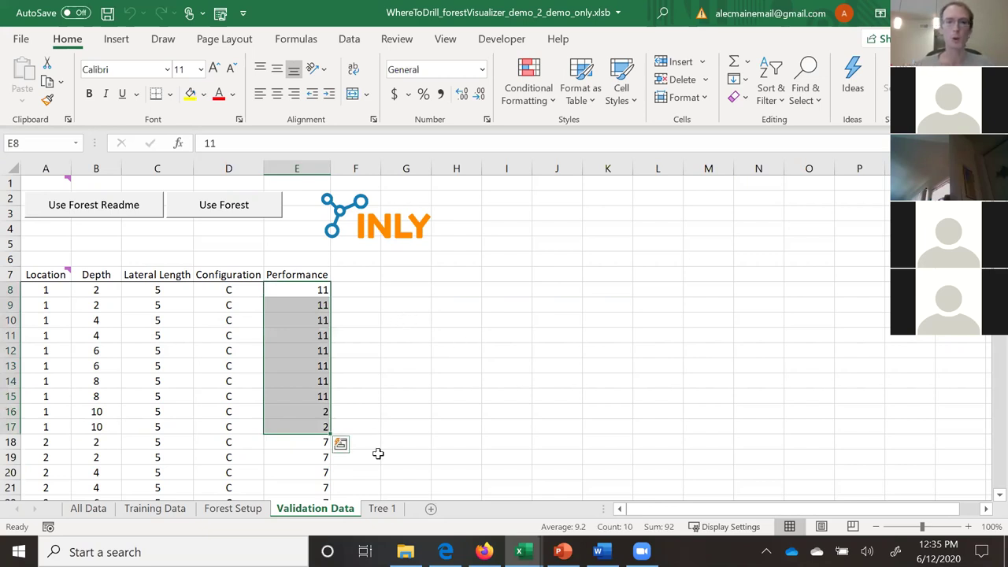
drag(306, 291, 299, 396)
click(467, 382)
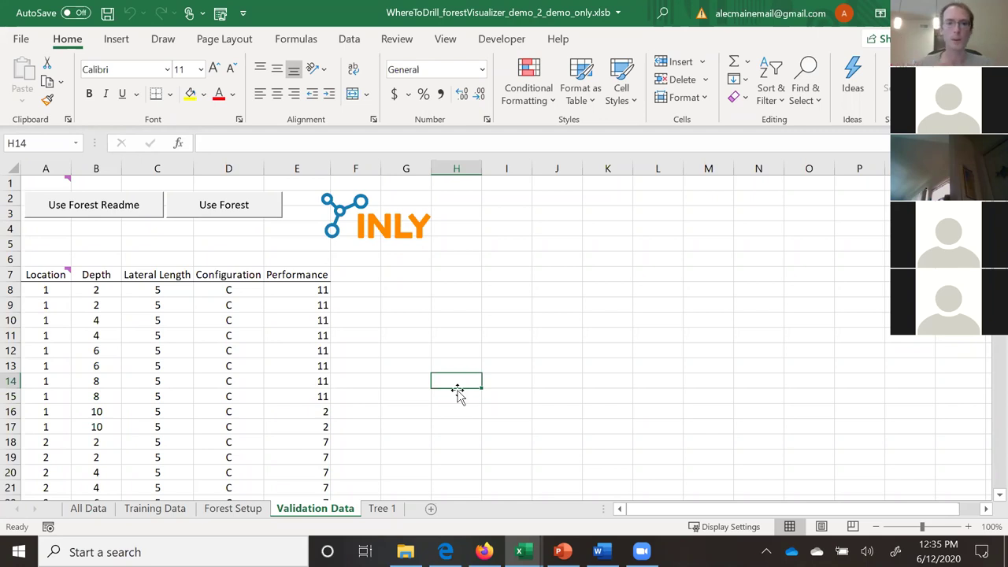
click(376, 514)
click(294, 516)
scroll(567, 297, down, 1)
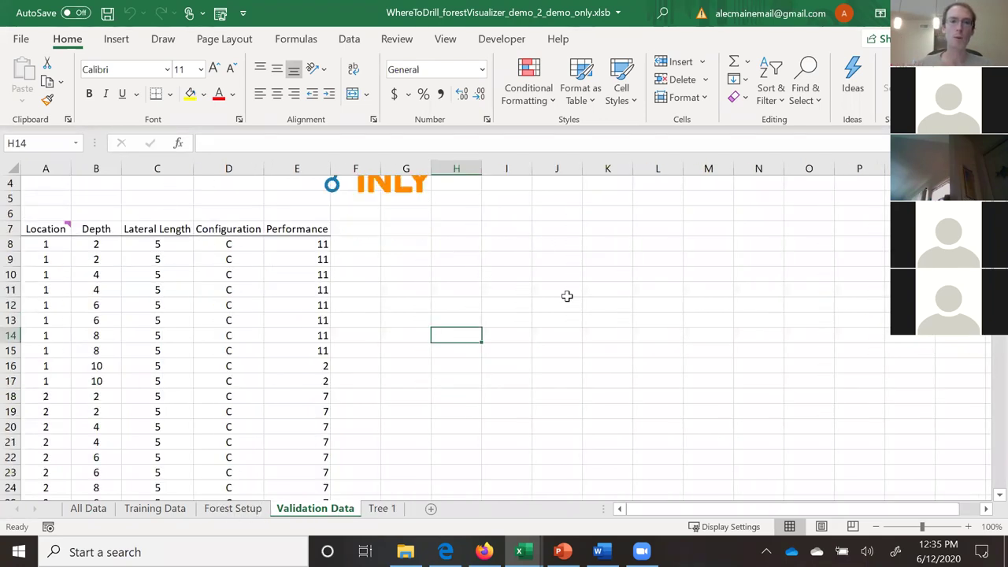
scroll(567, 296, up, 1)
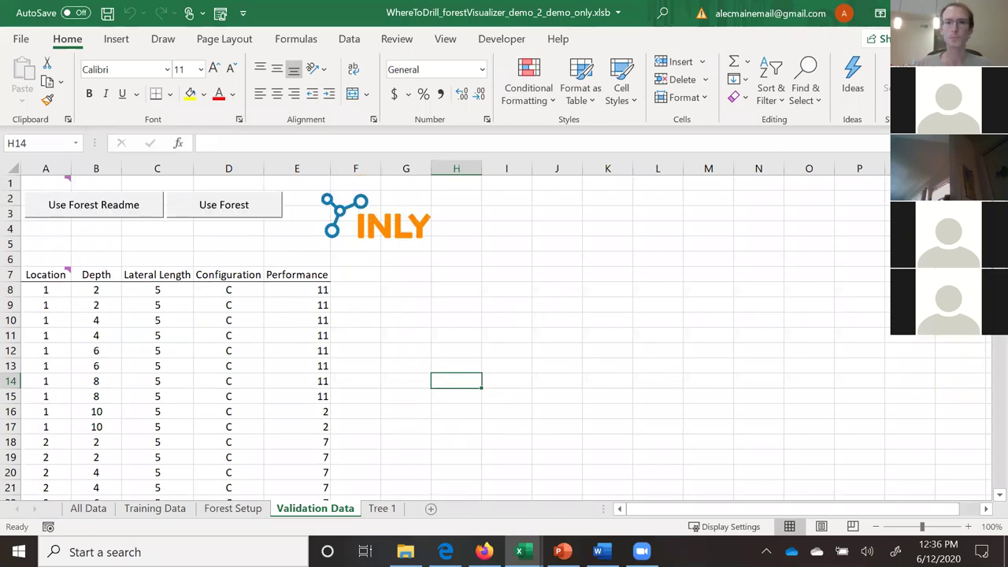
Switch to the Firefox window, open a new browser tab and keep the window maximized.
key(alt+Tab)
key(alt+Tab)
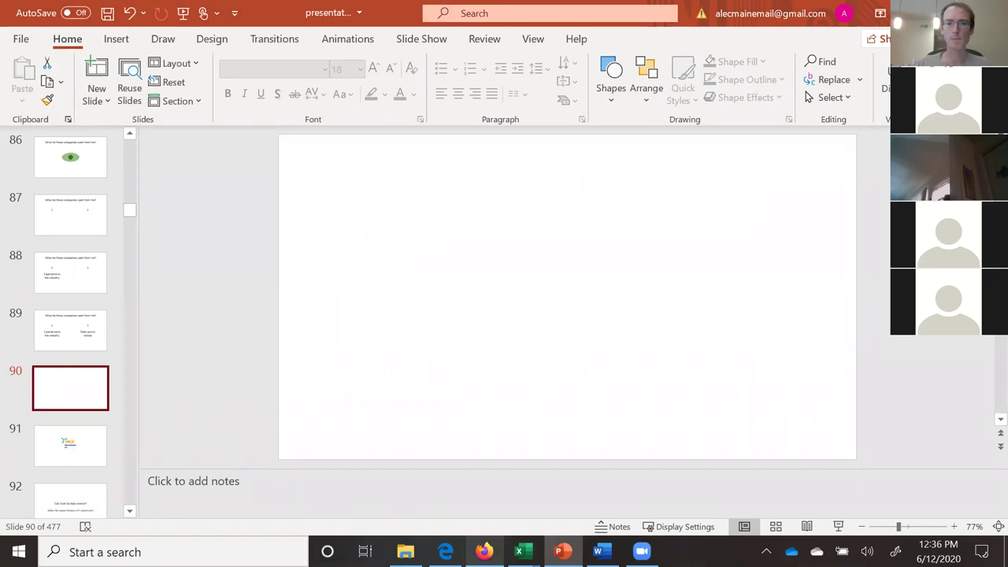
key(alt+Tab)
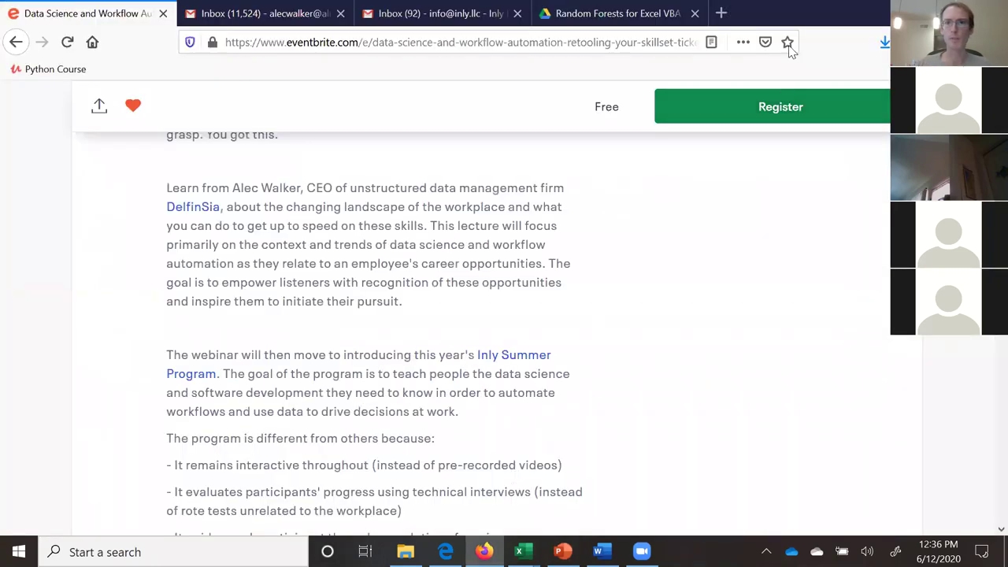
drag(820, 14, 820, 126)
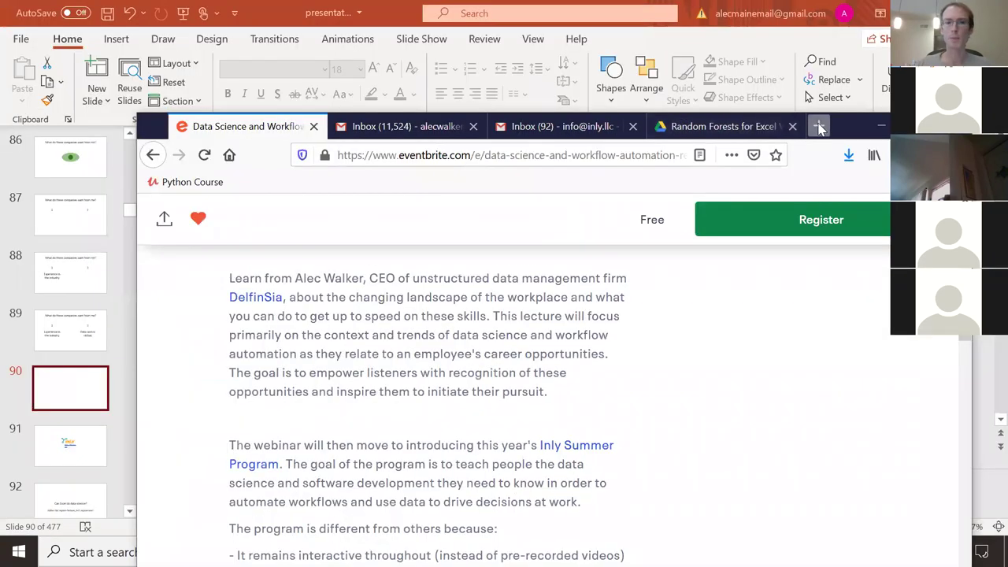
click(819, 126)
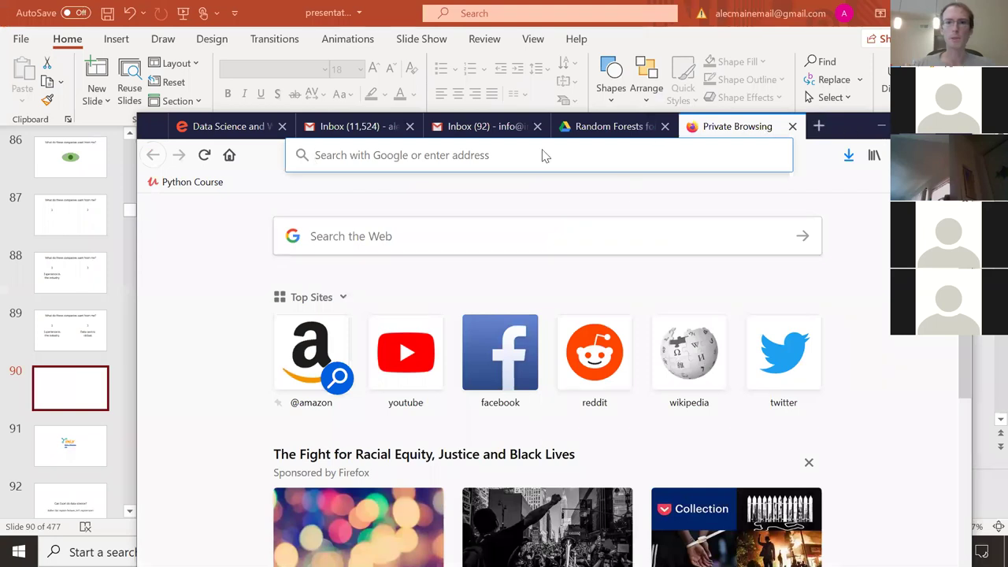
key(super+Up)
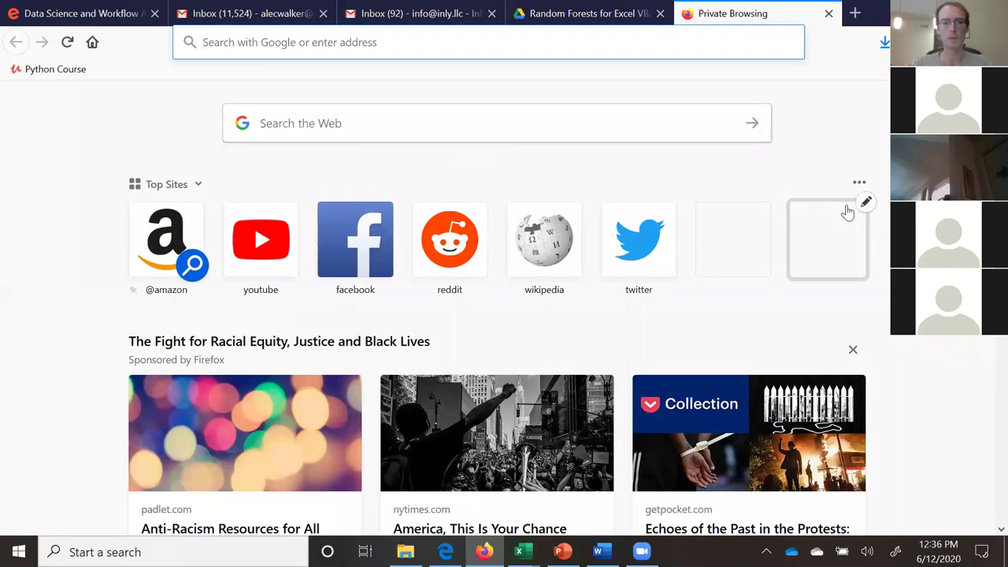
Search the web for "chevron" and open the Chevron Corporation website from the results.
text(chevron)
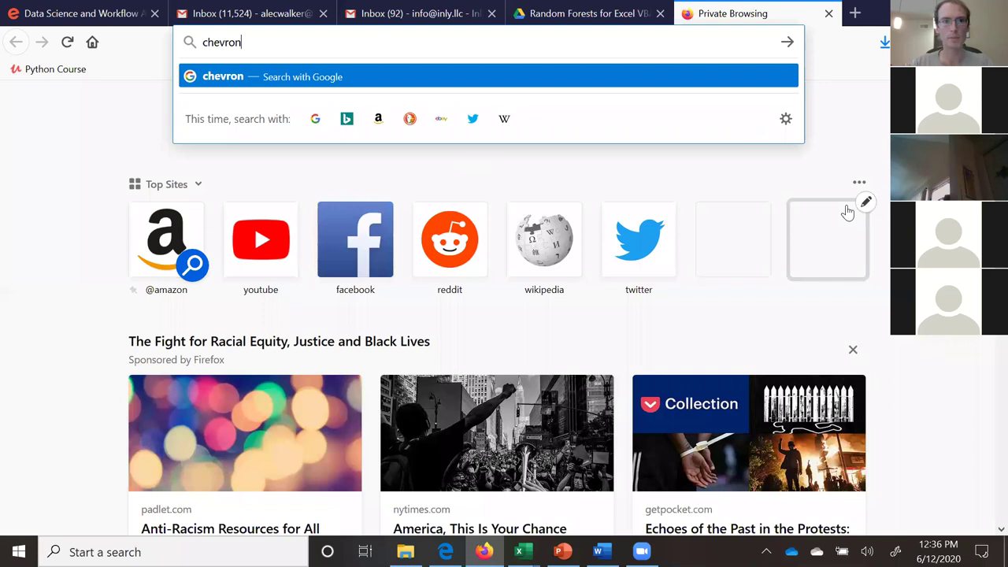
key(Return)
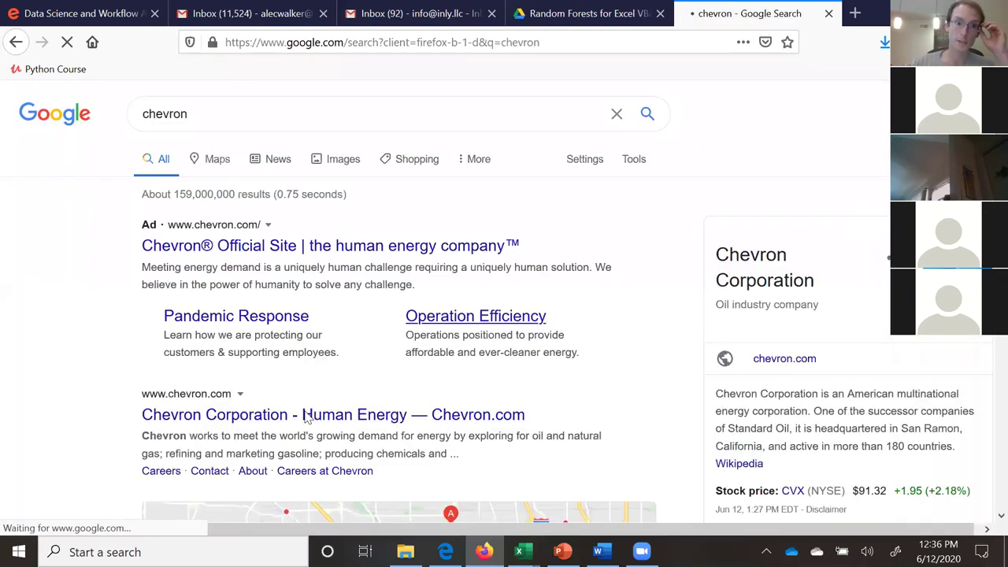
click(291, 418)
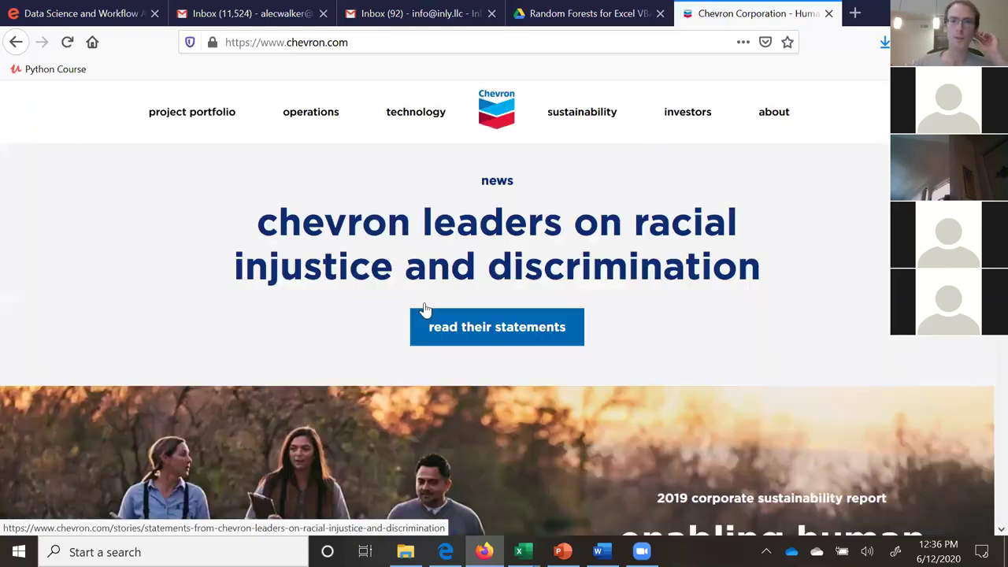
Search the Chevron website for "jobs" and open the Chevron Jobs page.
scroll(145, 285, down, 2)
scroll(197, 292, up, 2)
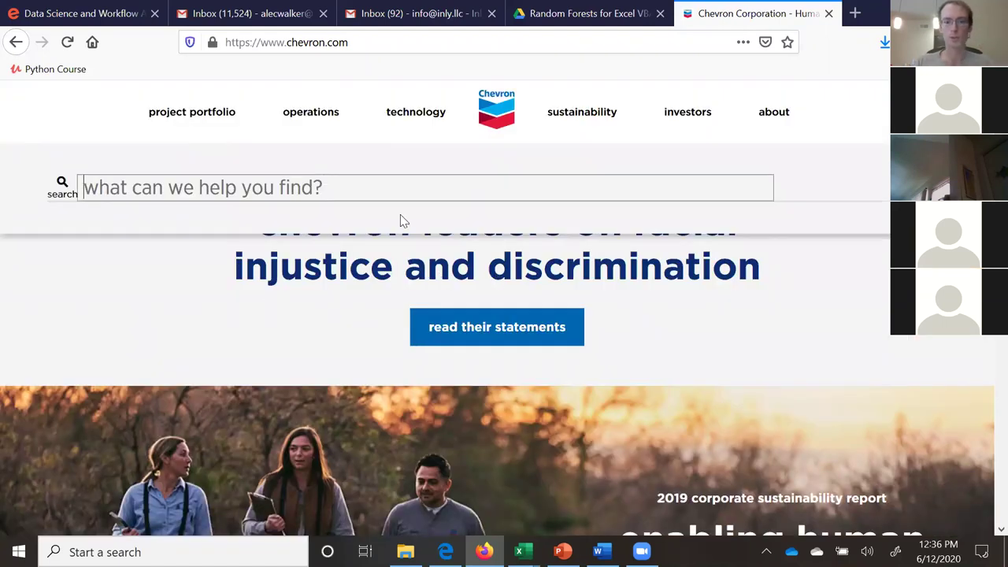
text(jobs)
key(Return)
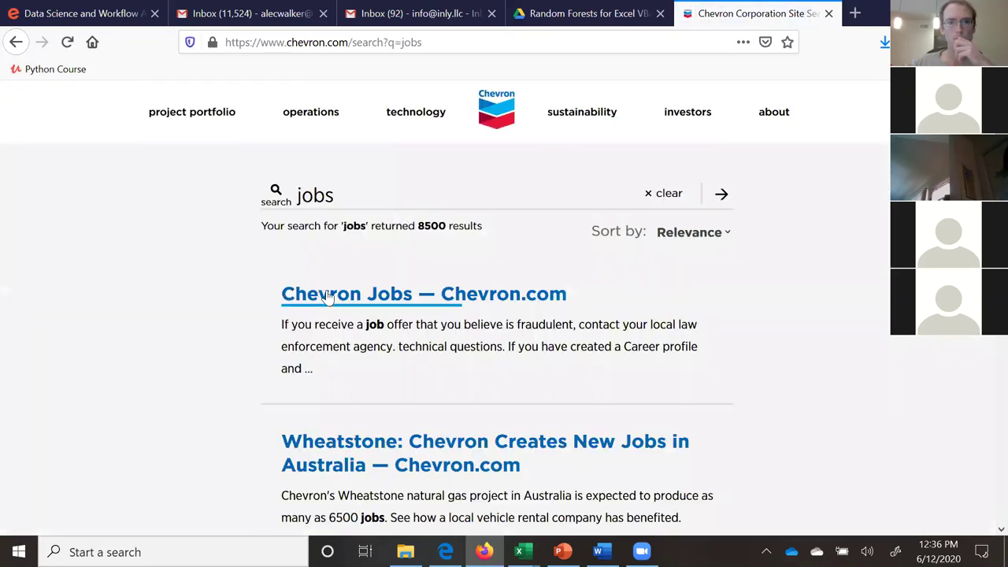
click(329, 296)
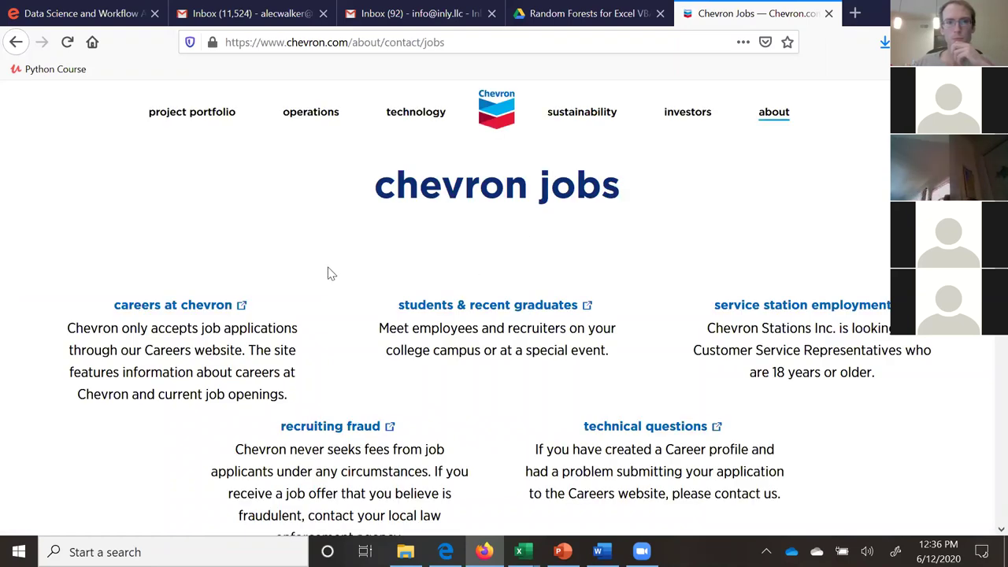
Open the United States page of Chevron's careers site and go to its "who we hire" section.
click(221, 309)
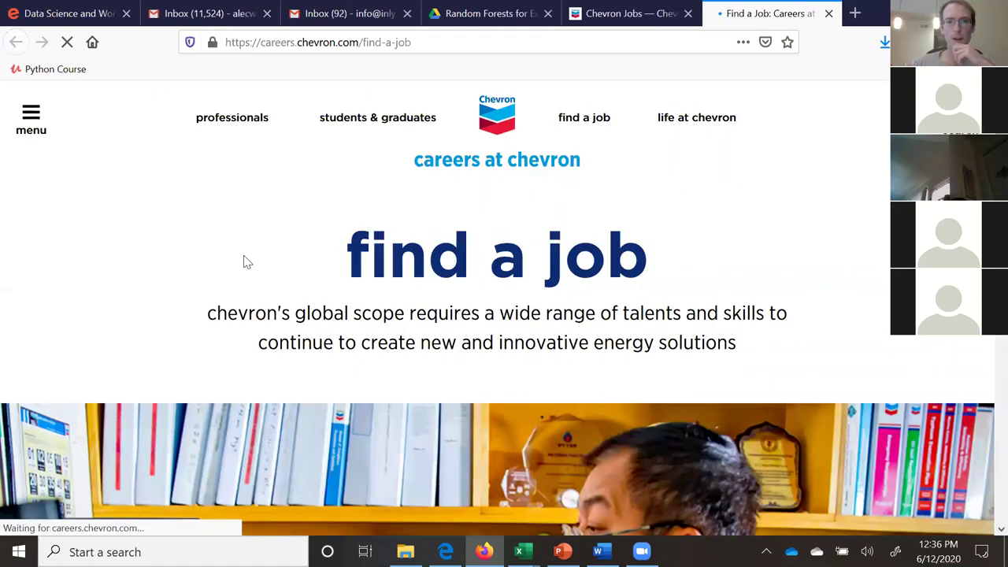
scroll(236, 262, down, 2)
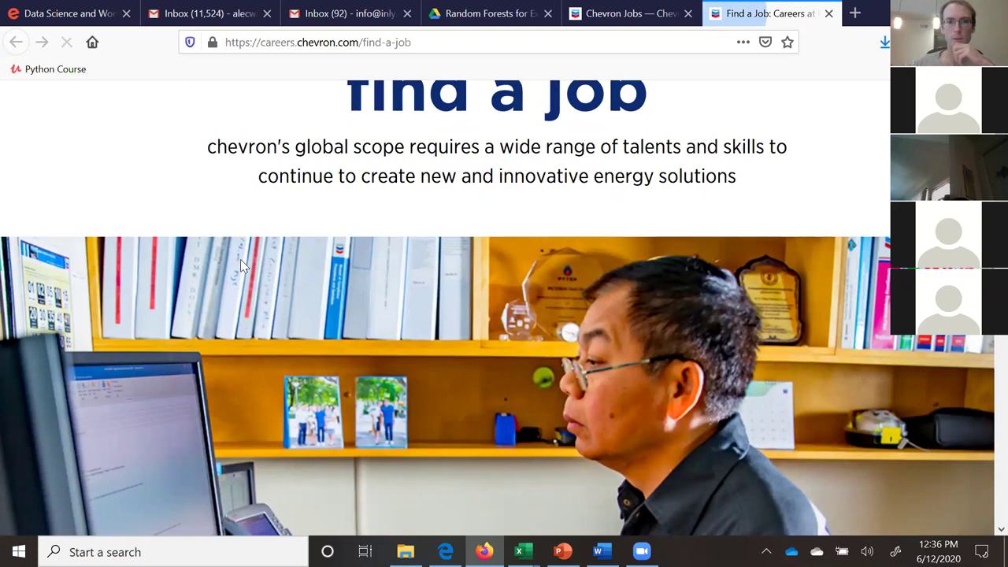
scroll(240, 260, down, 5)
scroll(240, 267, down, 7)
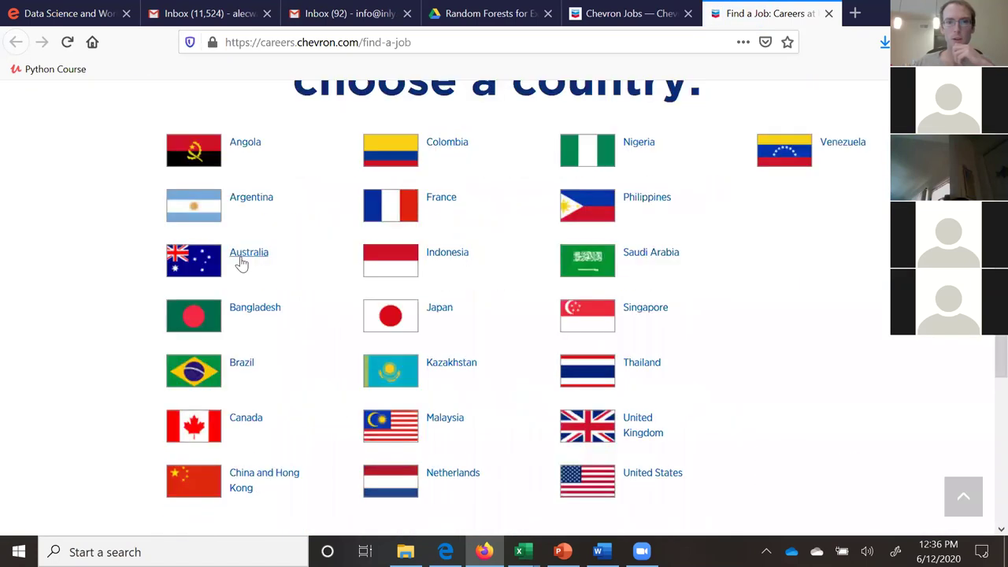
click(635, 314)
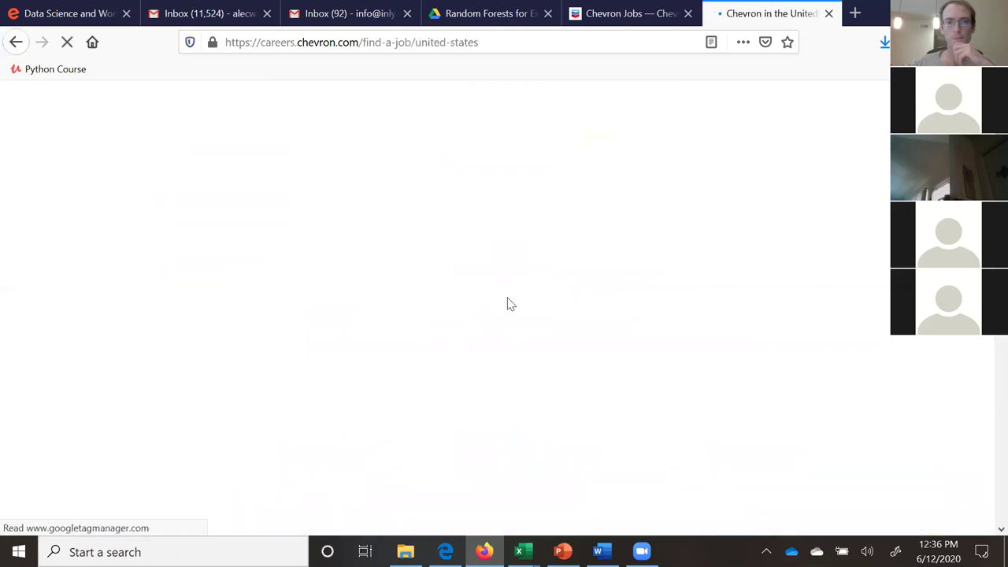
scroll(509, 304, down, 10)
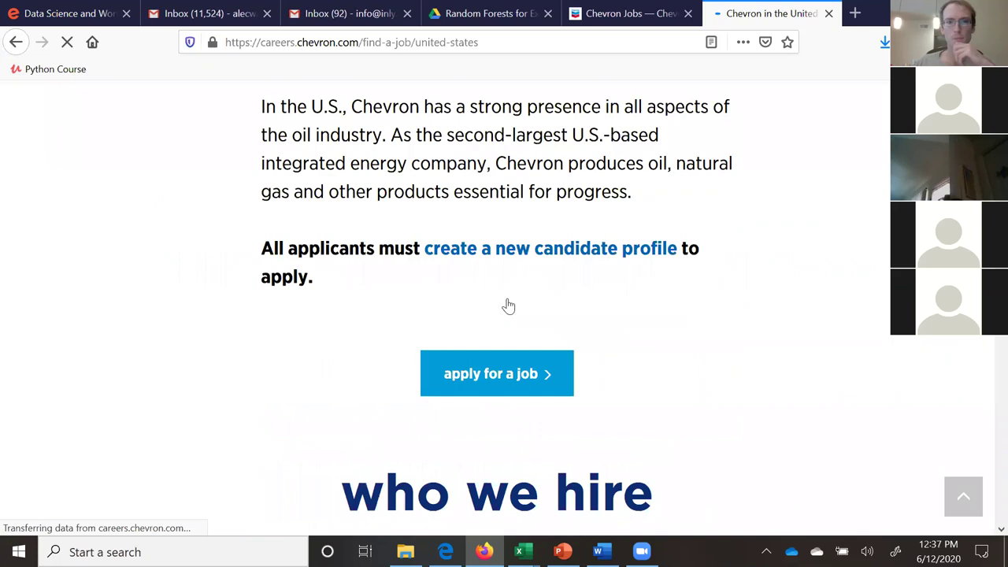
scroll(415, 337, down, 5)
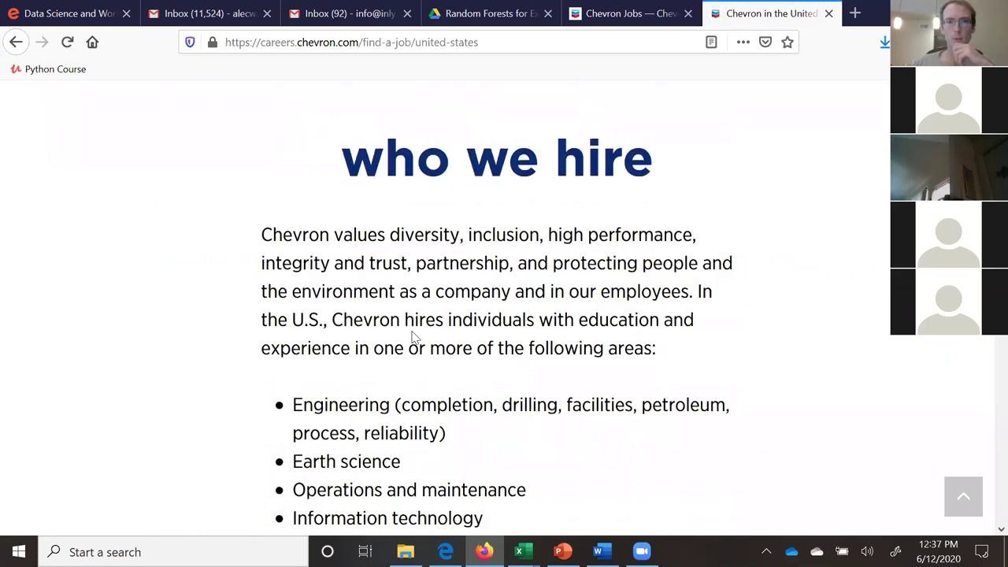